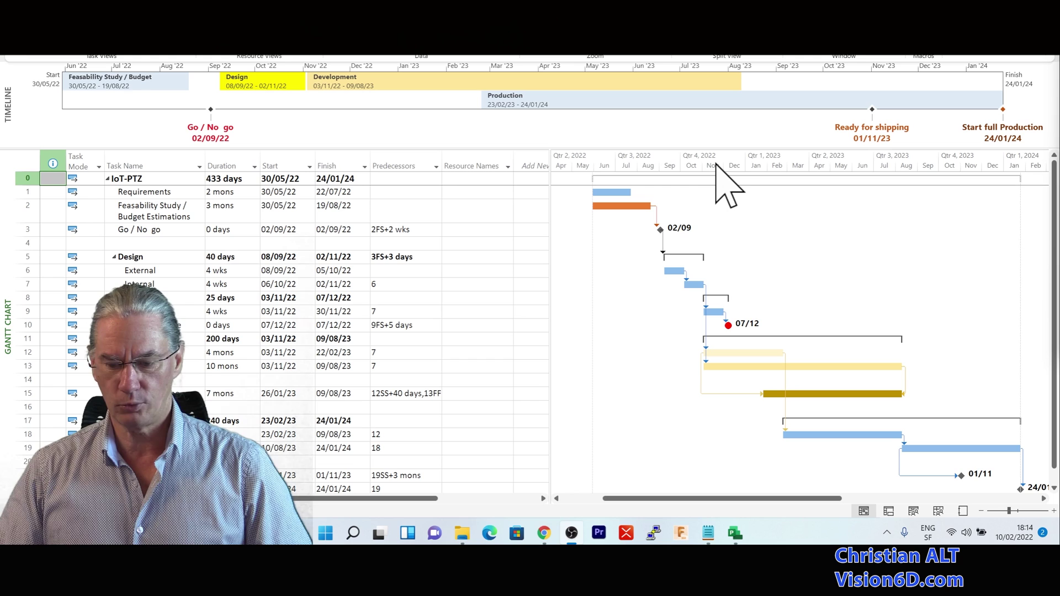
Open the Timescale dialog from the Gantt chart's timescale header.
{"action": "right_click", "coordinate": [716, 164]}
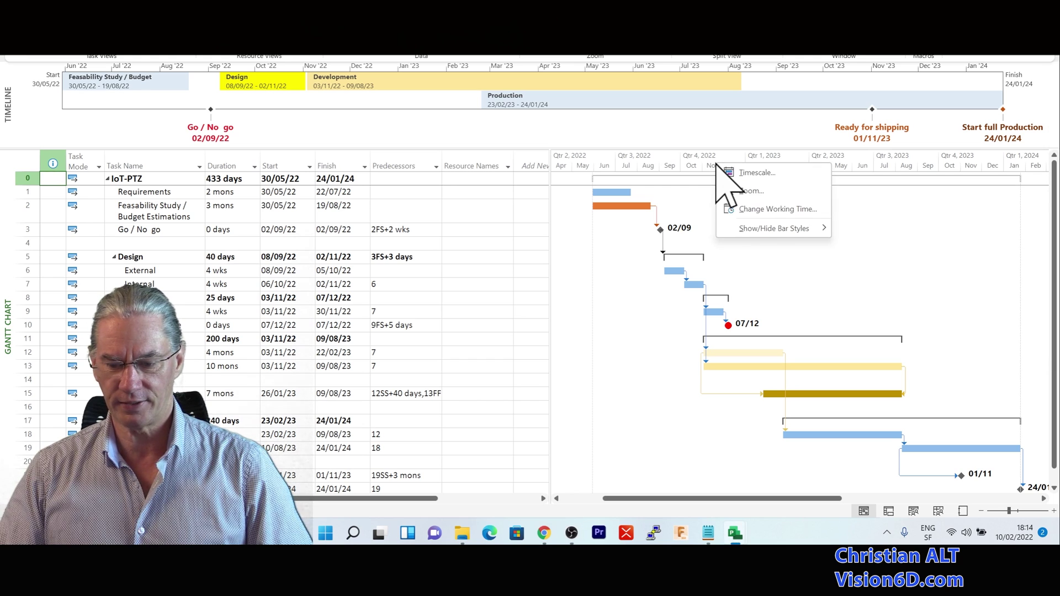
{"action": "left_click", "coordinate": [758, 173]}
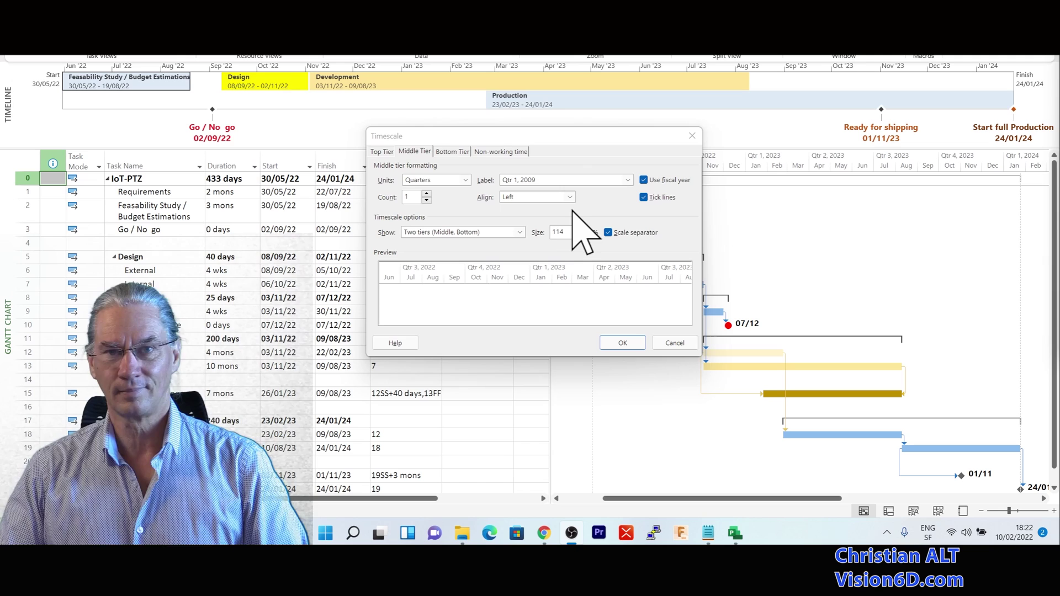
Set the bottom tier to Weeks labelled 1, 2, ... 52 and adjust its size to 85%.
{"action": "left_click", "coordinate": [452, 153]}
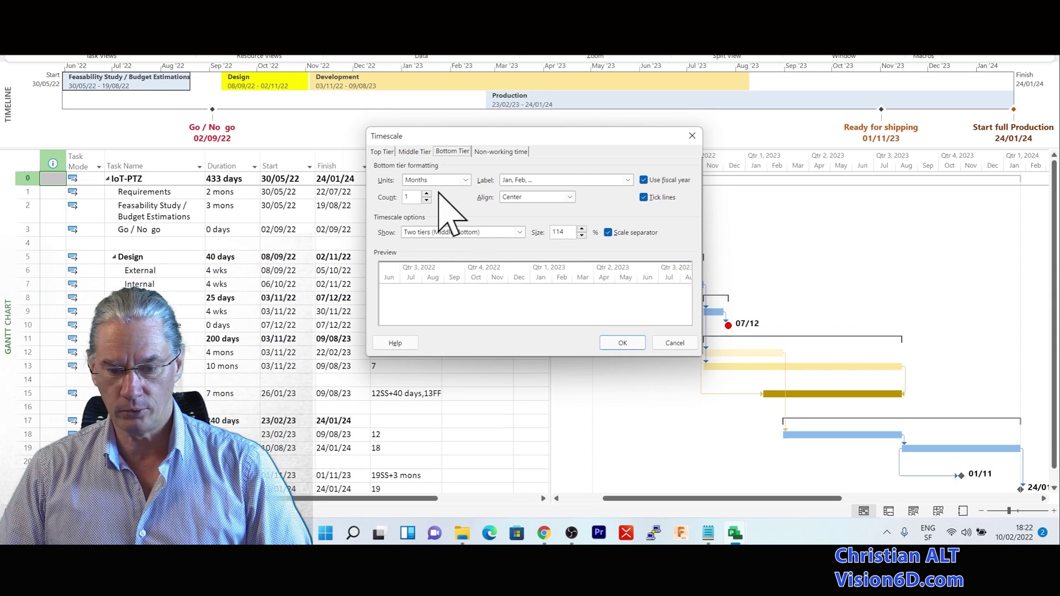
{"action": "left_click", "coordinate": [465, 181]}
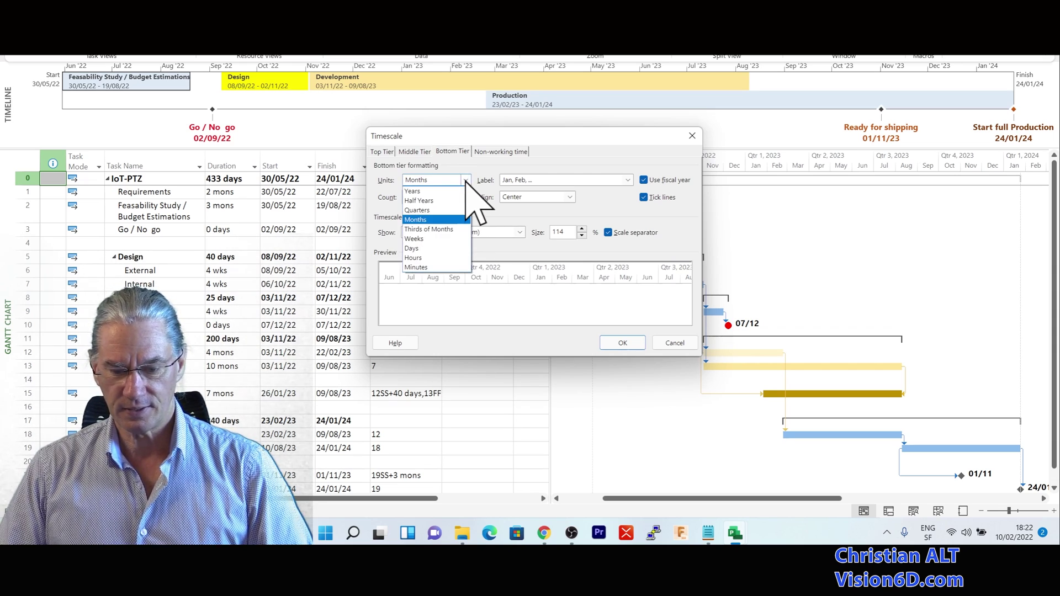
{"action": "left_click", "coordinate": [429, 239]}
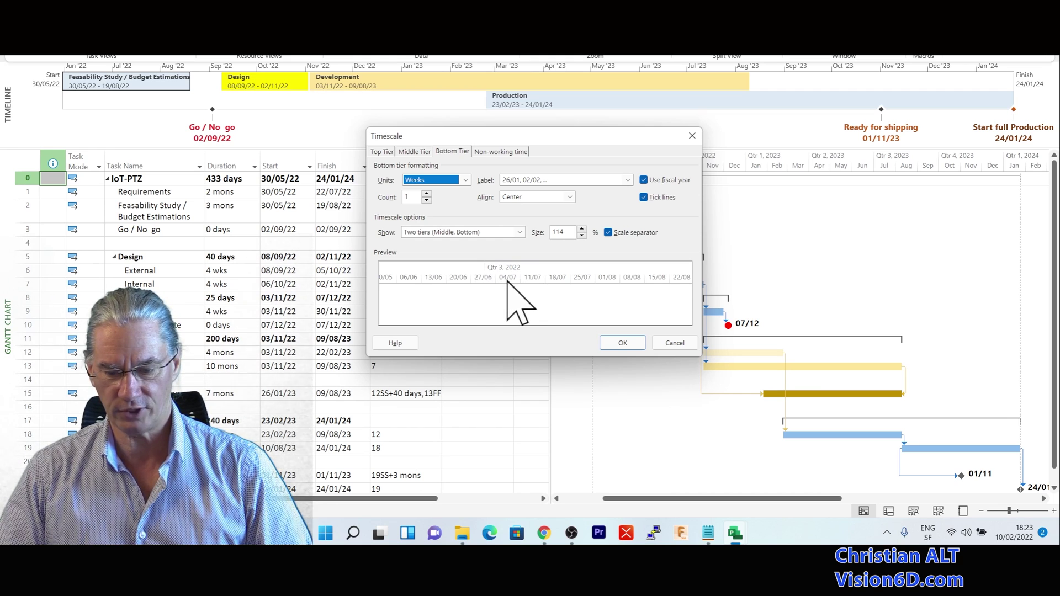
{"action": "left_click", "coordinate": [628, 181]}
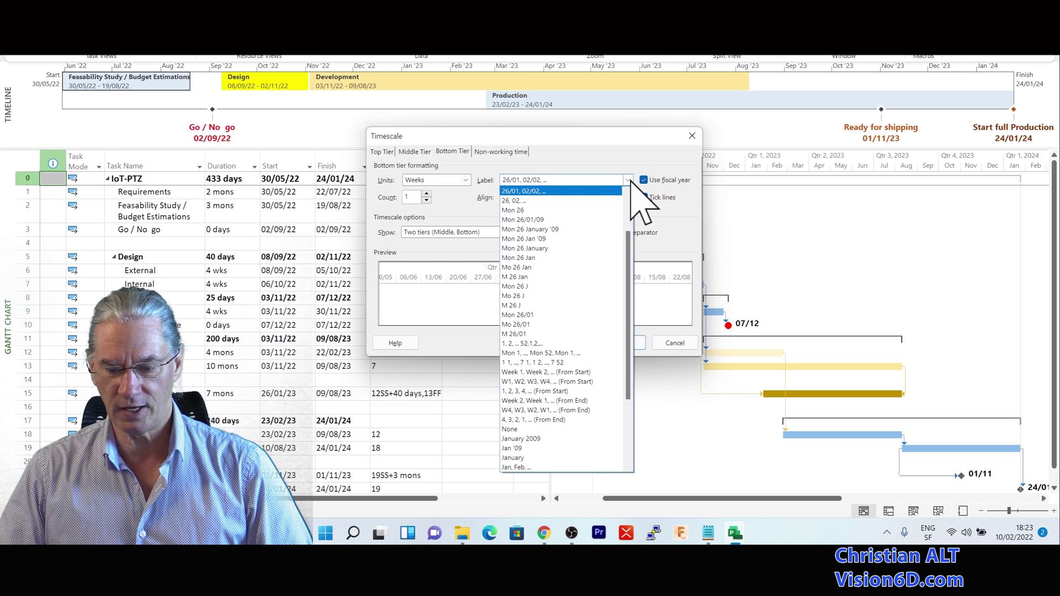
{"action": "left_click", "coordinate": [523, 343]}
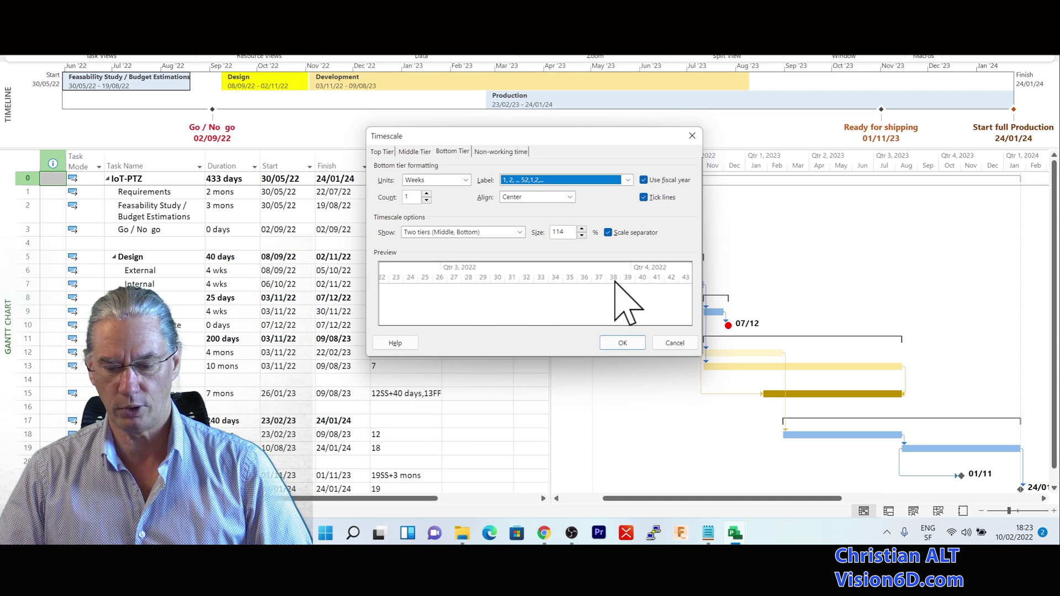
{"action": "left_click", "coordinate": [582, 229]}
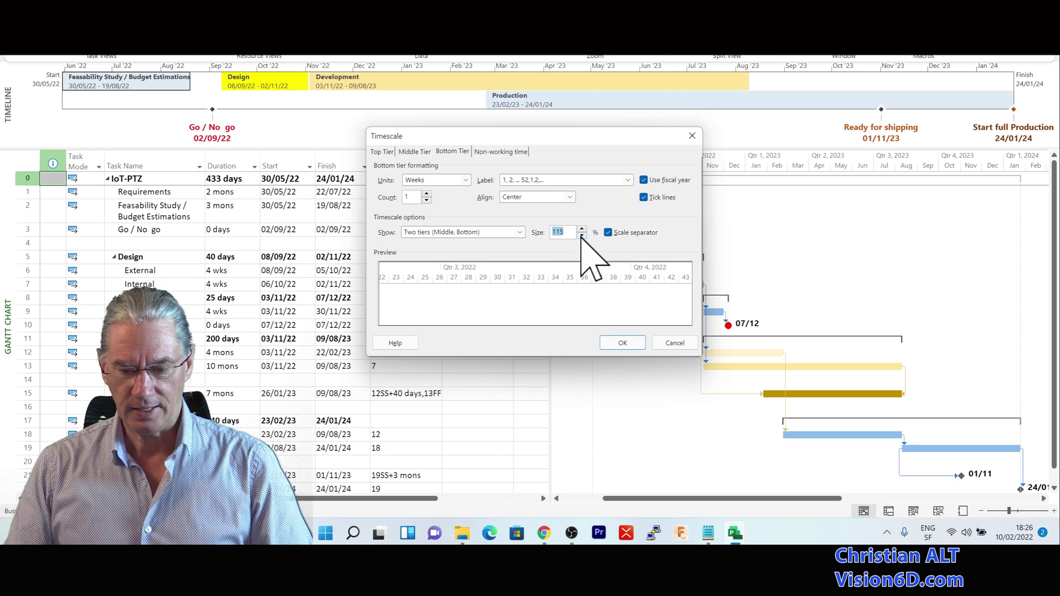
{"action": "type", "text": "95"}
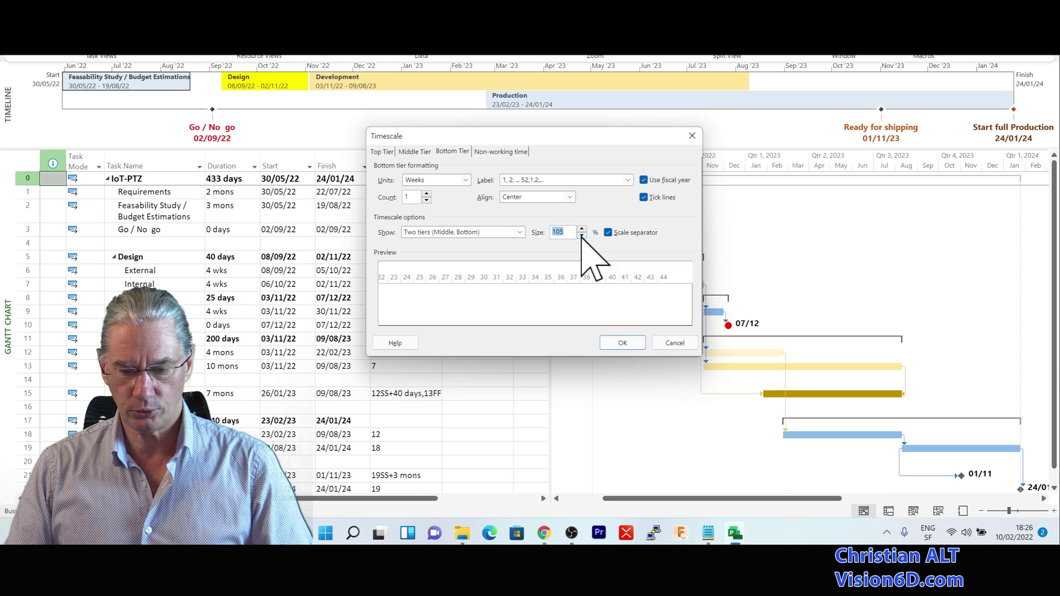
{"action": "left_click", "coordinate": [582, 236]}
{"action": "left_click", "coordinate": [582, 236]}
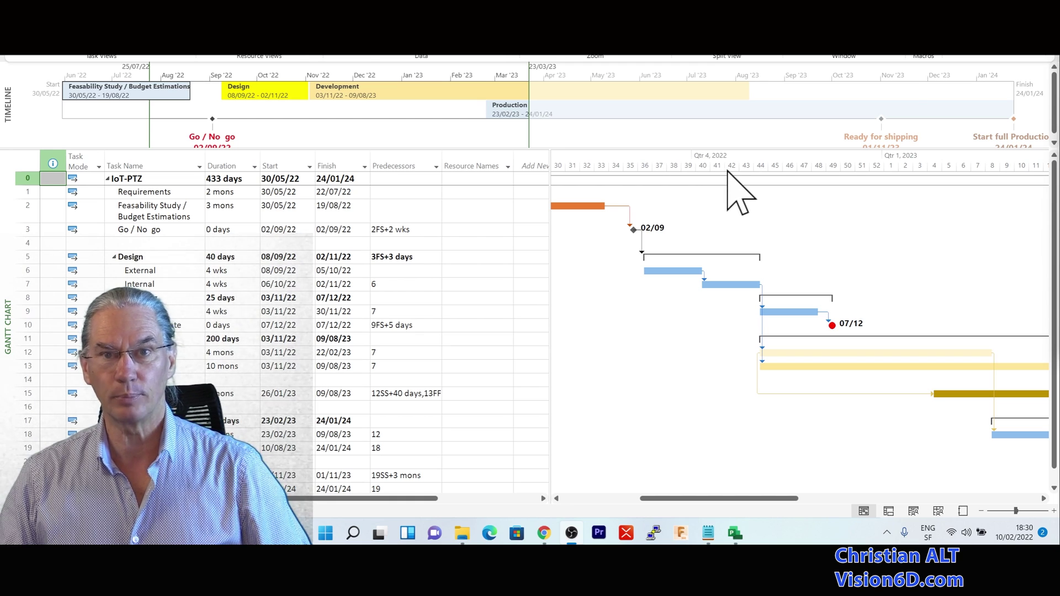
Reopen the Timescale settings and switch the display to three tiers.
{"action": "right_click", "coordinate": [735, 161]}
{"action": "left_click", "coordinate": [774, 218]}
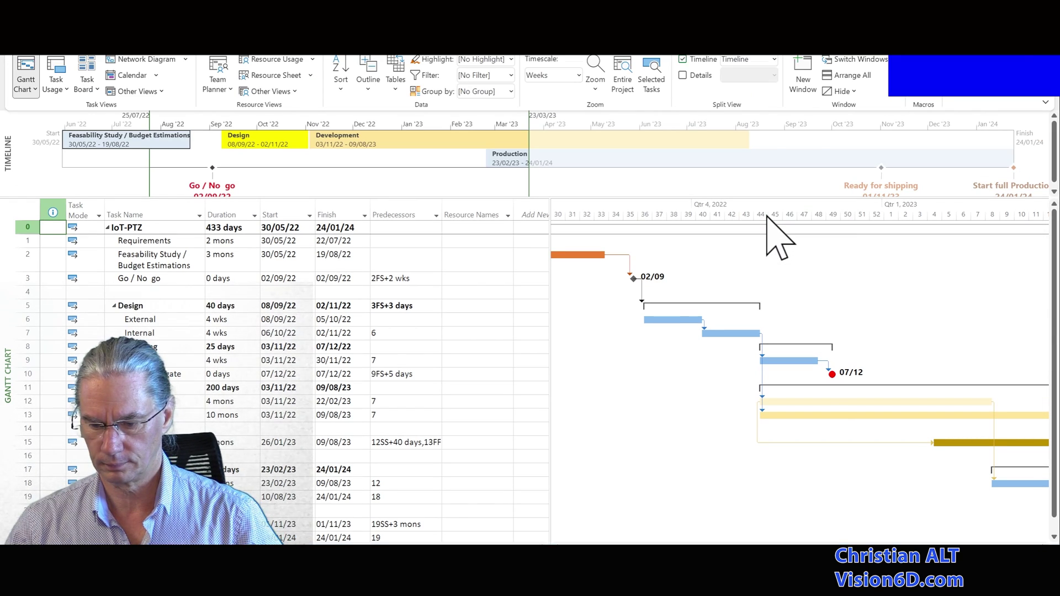
{"action": "left_click", "coordinate": [382, 201]}
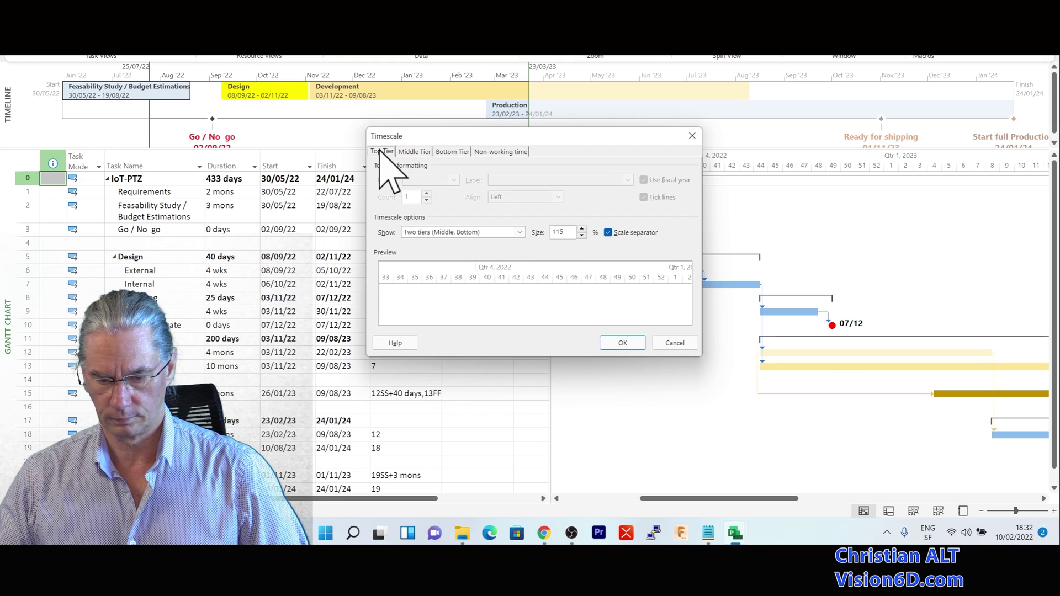
{"action": "left_click", "coordinate": [519, 233]}
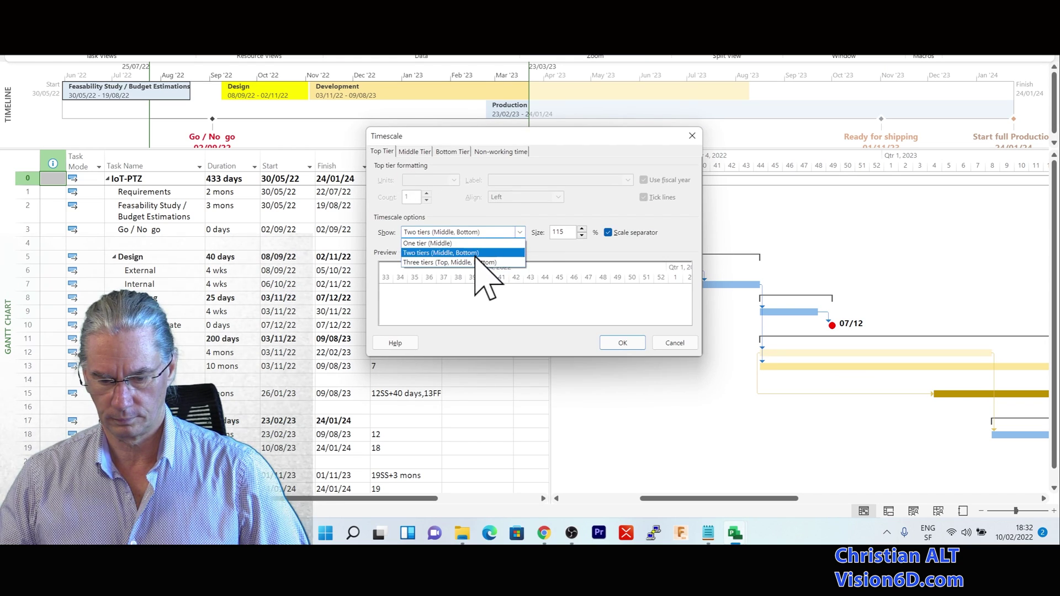
{"action": "left_click", "coordinate": [476, 263]}
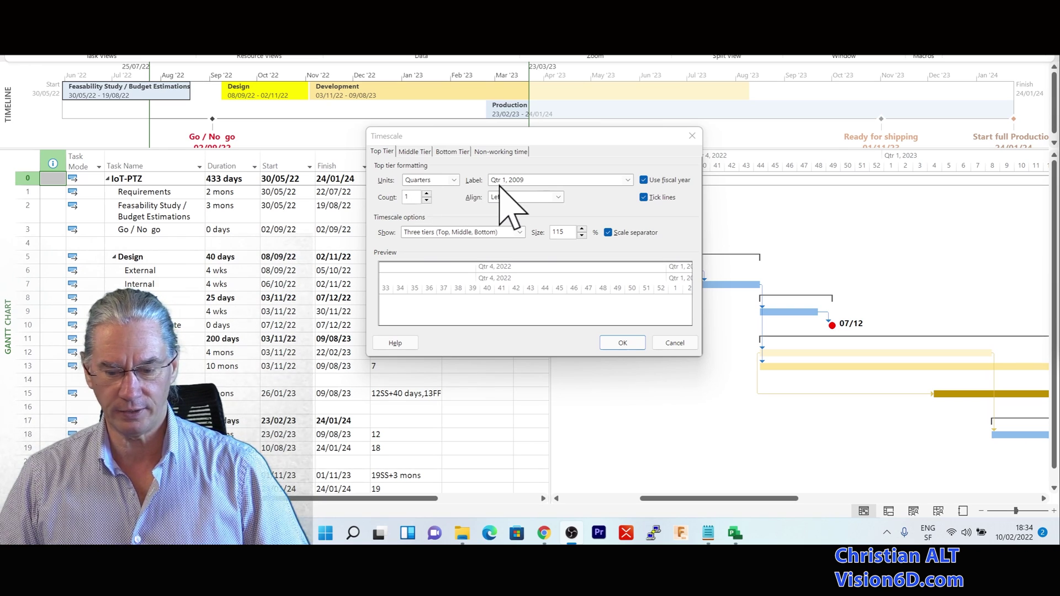
Give the top tier the Q1 '09 style label and set the middle tier to Months.
{"action": "left_click", "coordinate": [628, 180]}
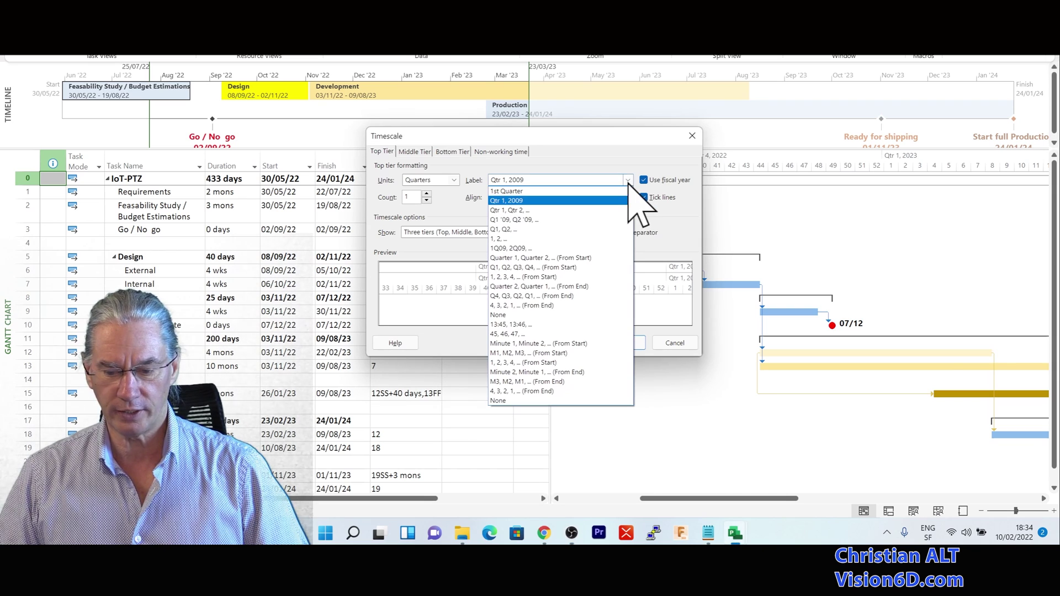
{"action": "left_click", "coordinate": [535, 219]}
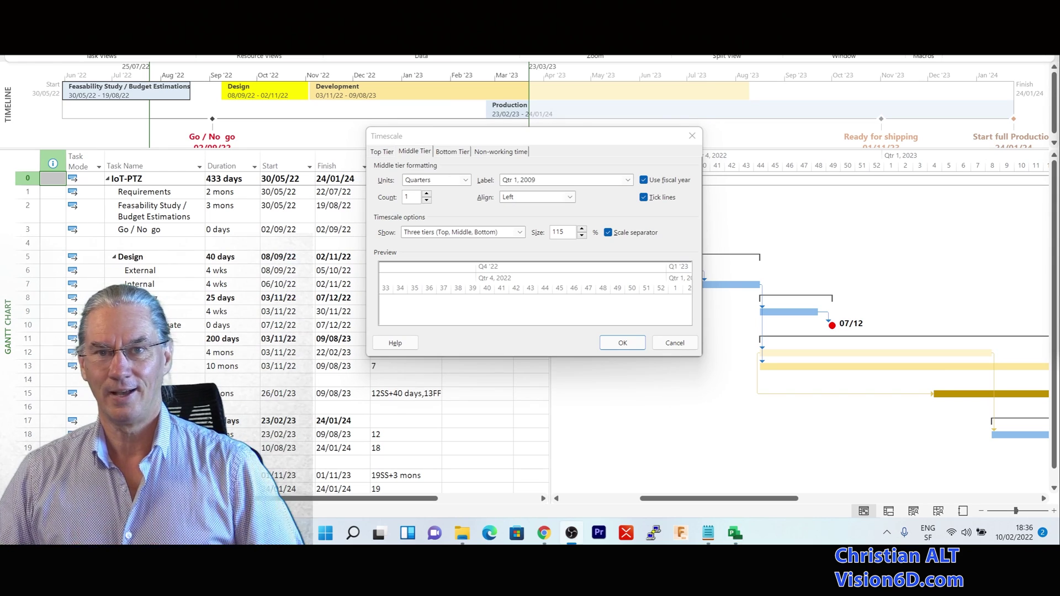
{"action": "left_click", "coordinate": [466, 180]}
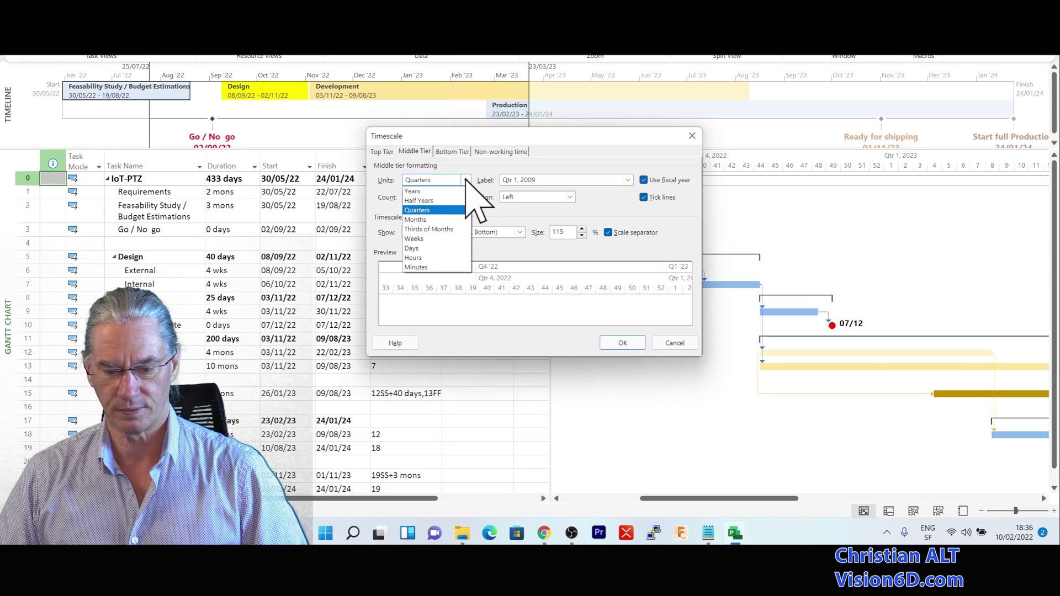
{"action": "left_click", "coordinate": [434, 220]}
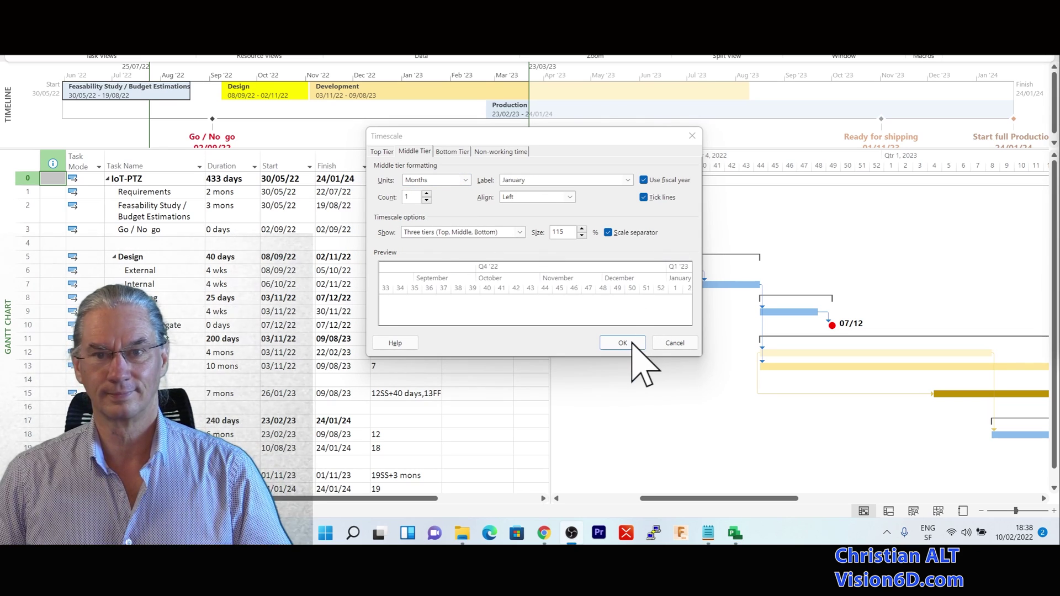
{"action": "left_click", "coordinate": [623, 343]}
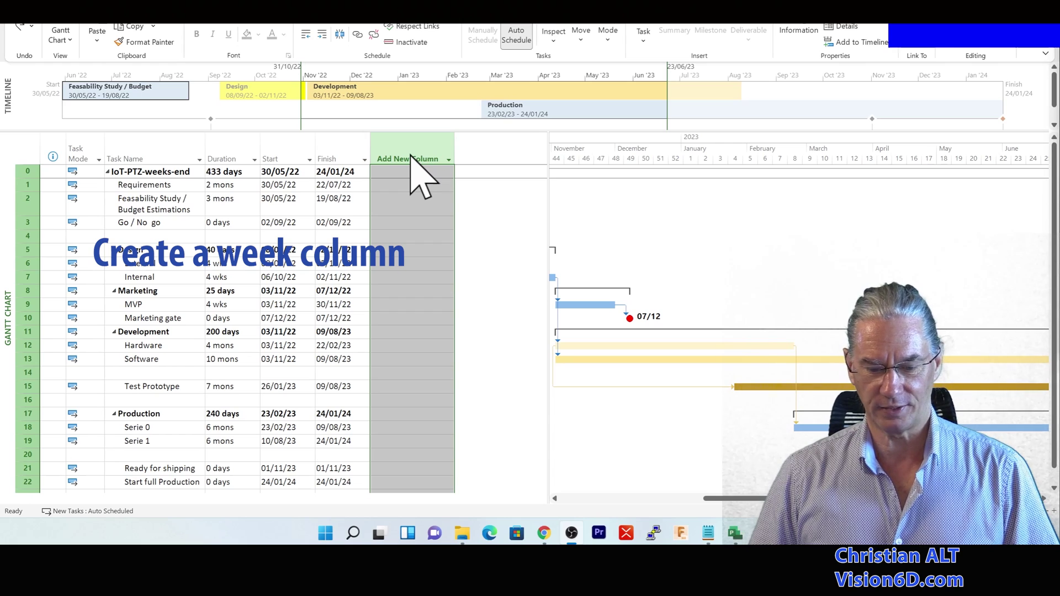
Insert a Text1 column after Finish and bring up its Custom Fields dialog.
{"action": "right_click", "coordinate": [412, 160]}
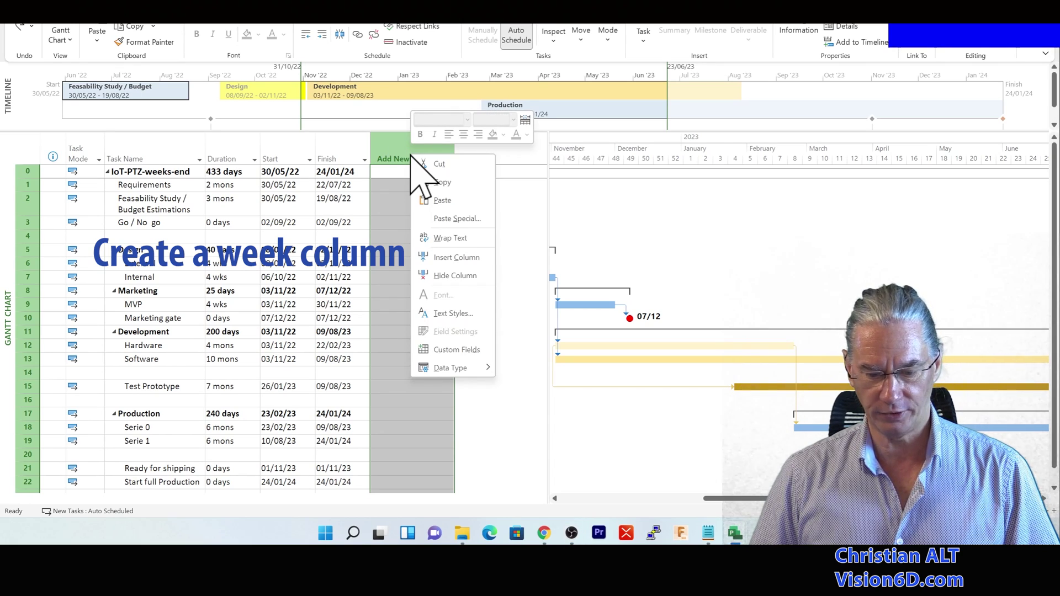
{"action": "left_click", "coordinate": [444, 257]}
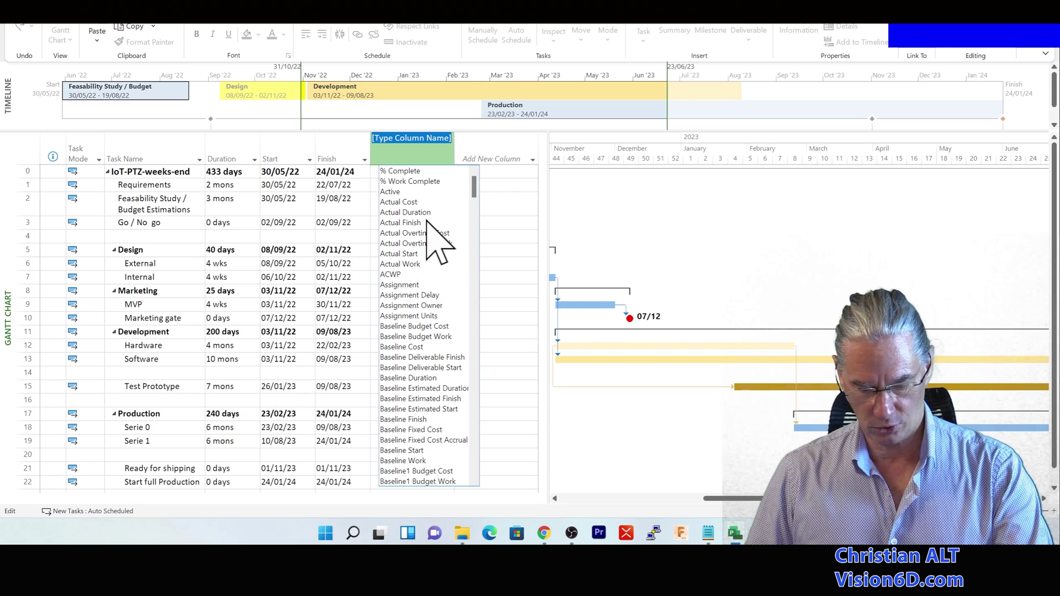
{"action": "type", "text": "task Calendar"}
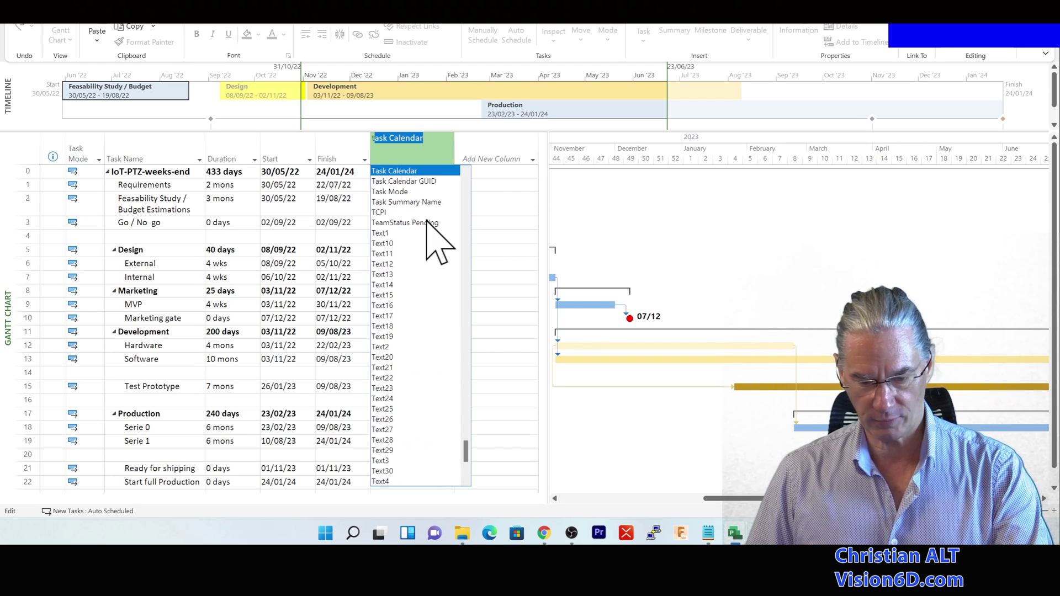
{"action": "left_click", "coordinate": [379, 233]}
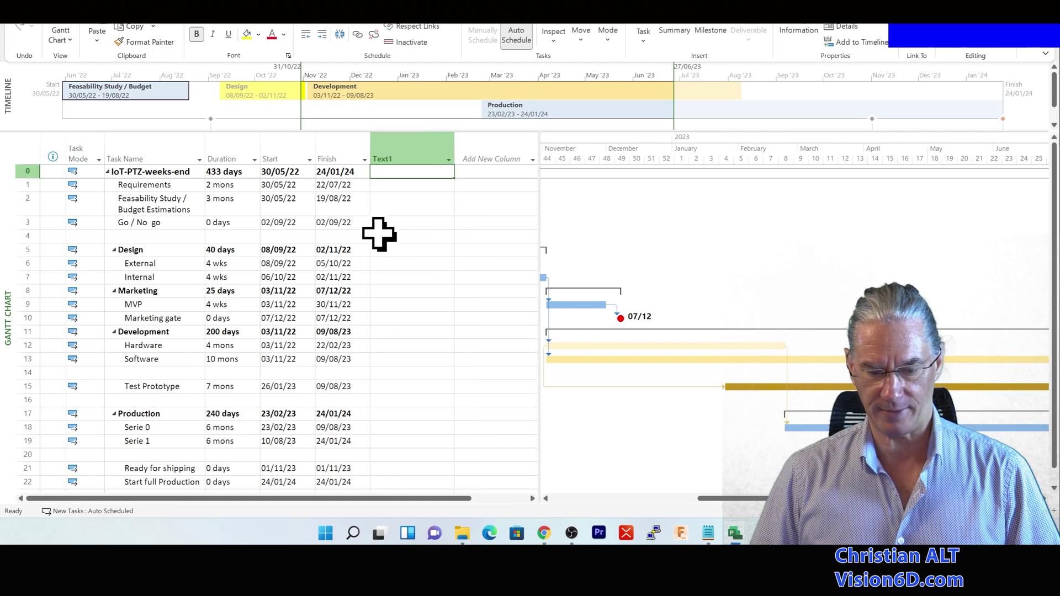
{"action": "right_click", "coordinate": [413, 153]}
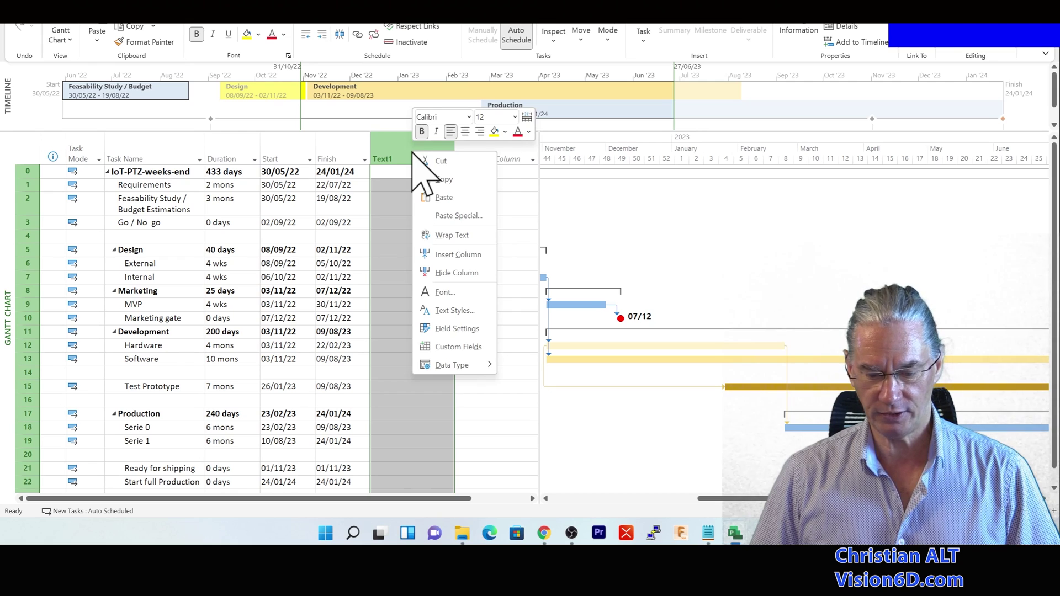
{"action": "left_click", "coordinate": [457, 347]}
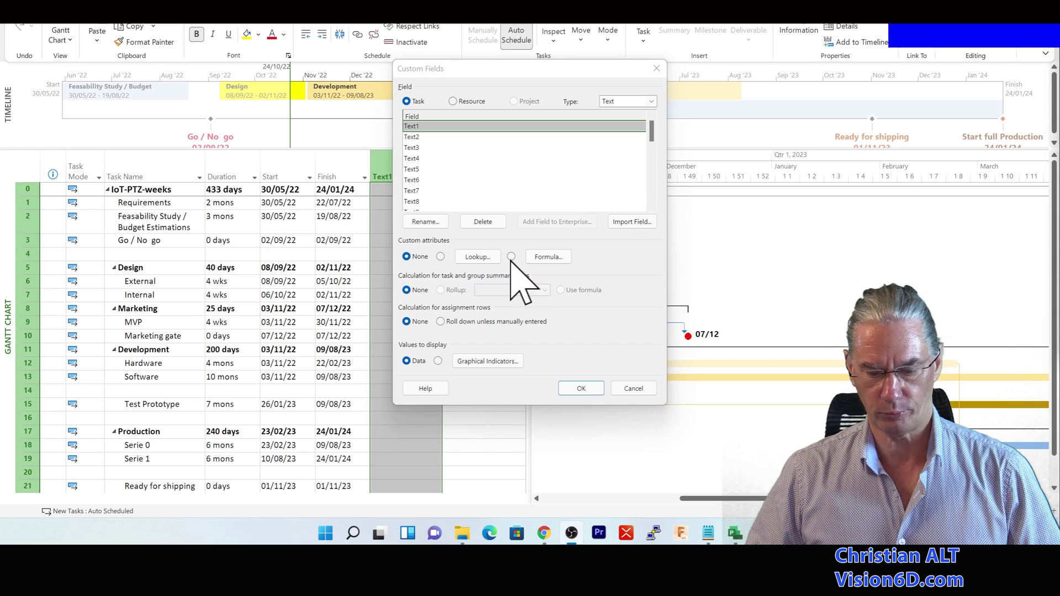
Make Text1 a calculated field using the formula Datepart("ww",[Start],1,2).
{"action": "left_click", "coordinate": [511, 257]}
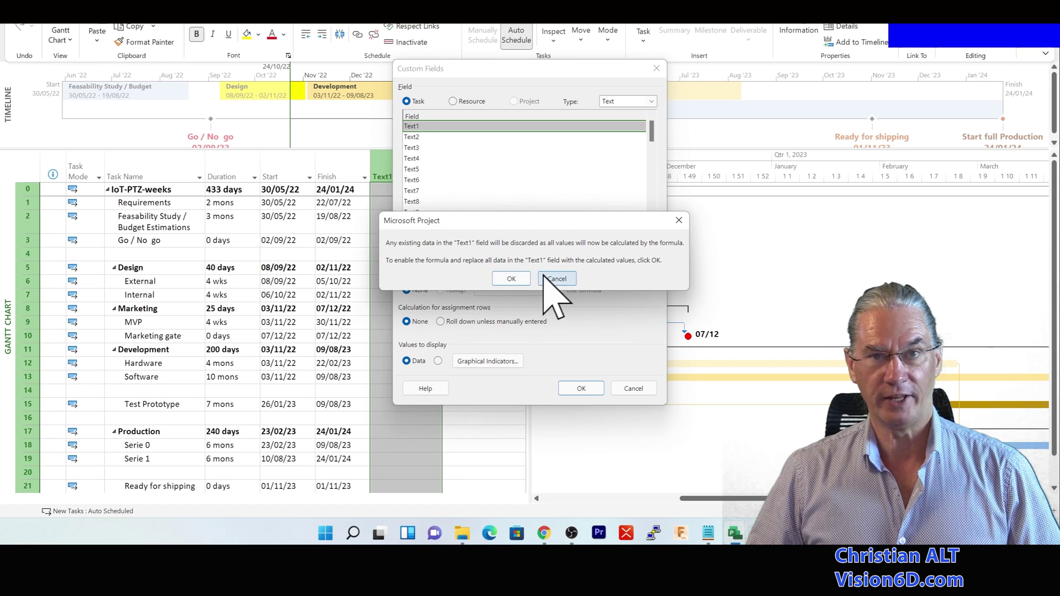
{"action": "left_click", "coordinate": [511, 280]}
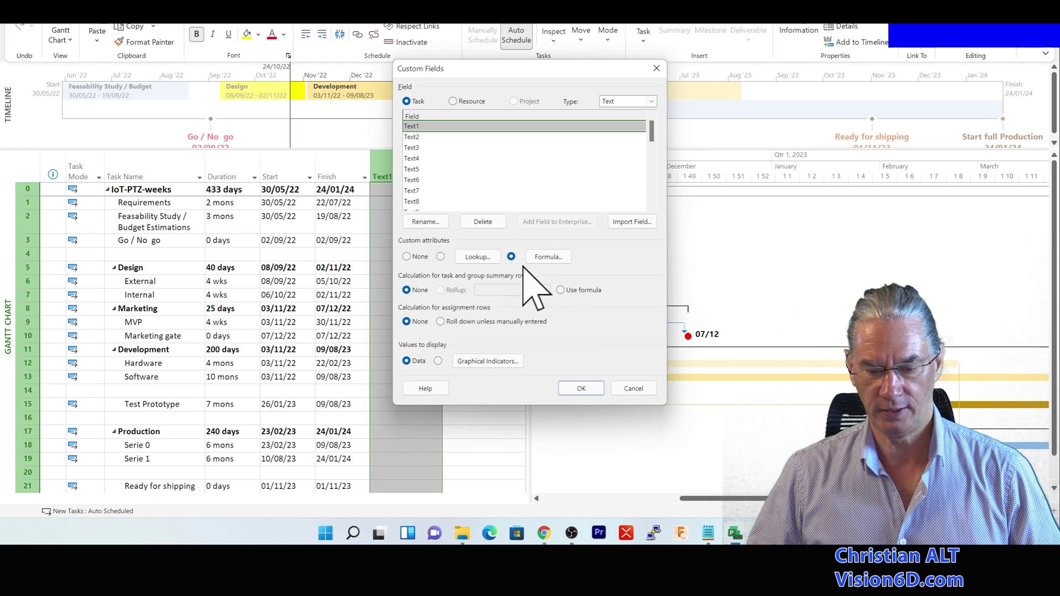
{"action": "left_click", "coordinate": [548, 258]}
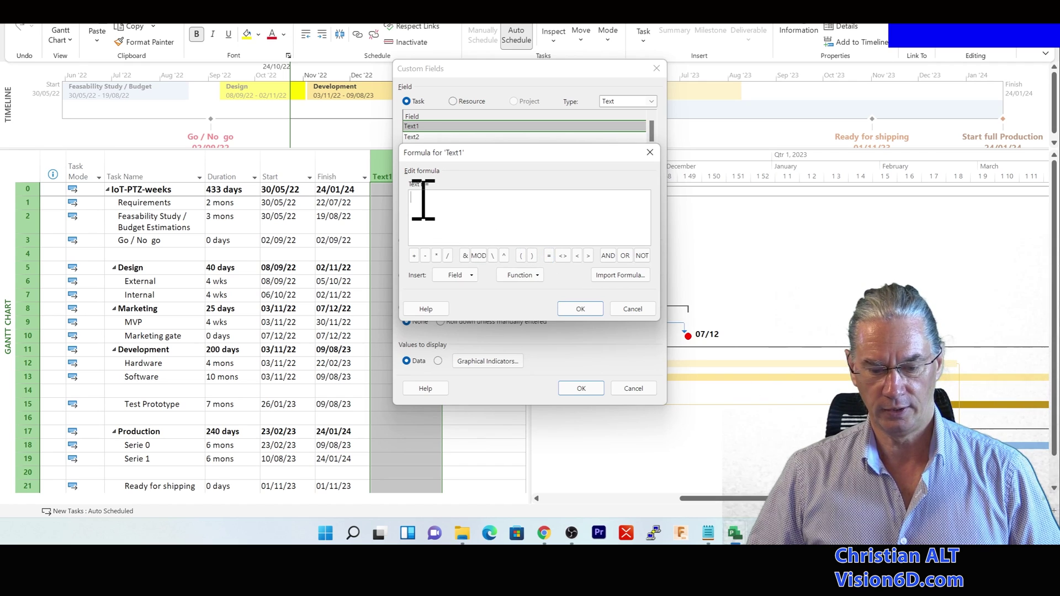
{"action": "type", "text": "Datepart(\"ww\",[Start],1,2)"}
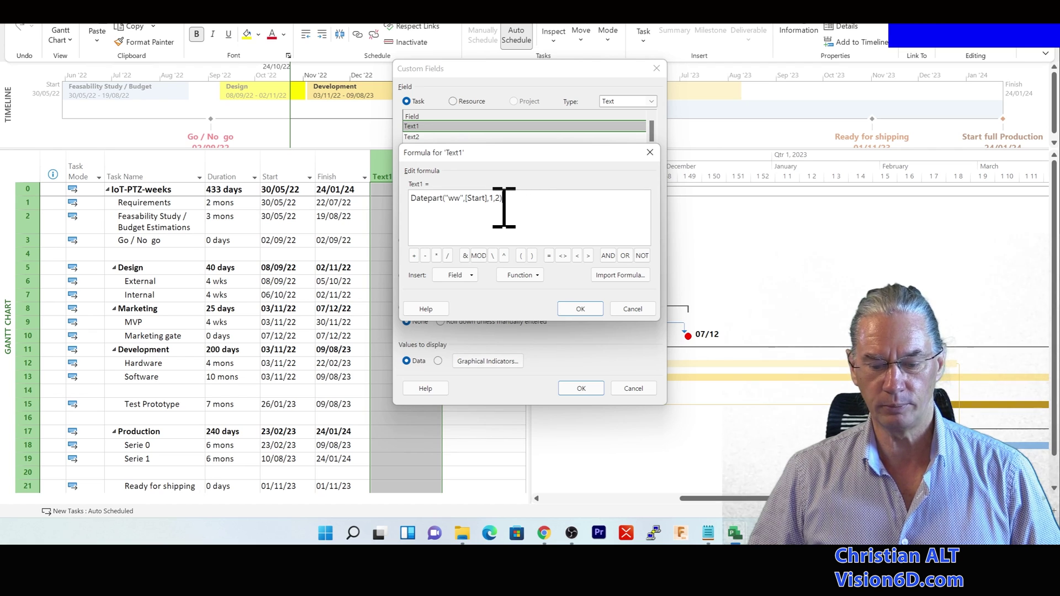
{"action": "left_click", "coordinate": [583, 310]}
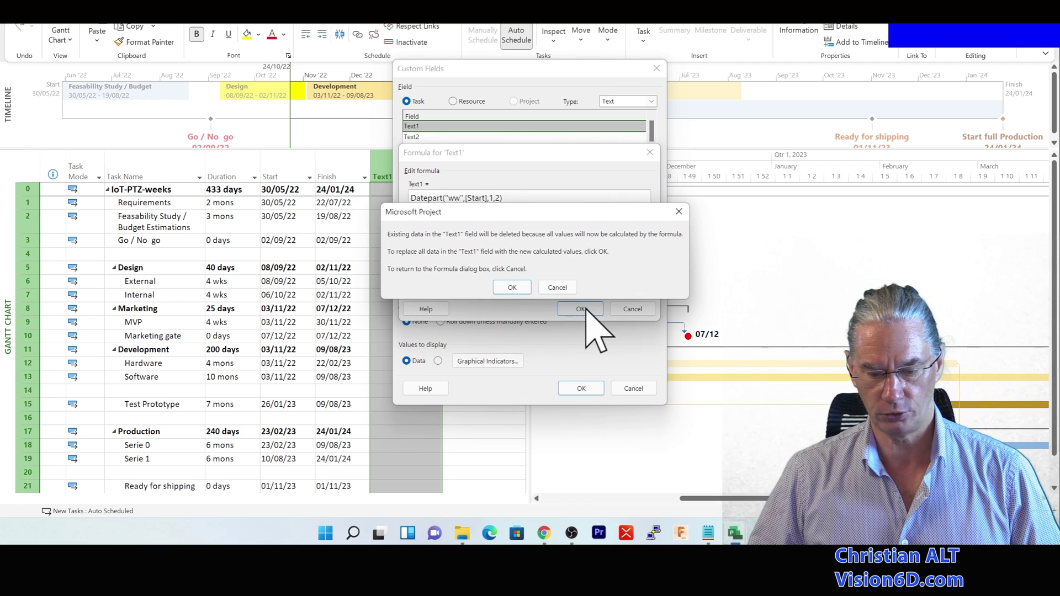
{"action": "left_click", "coordinate": [512, 287]}
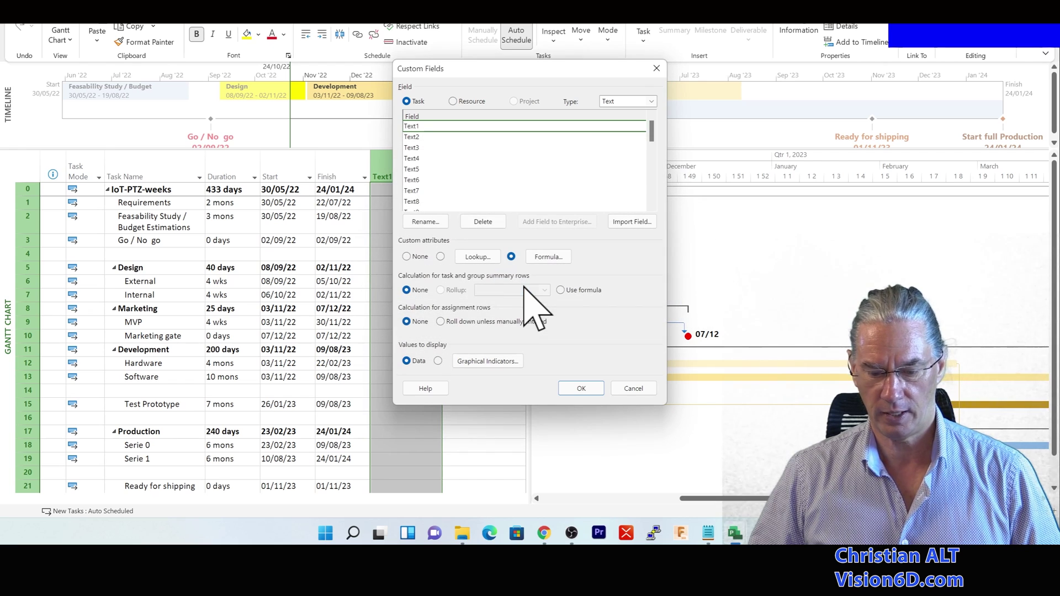
{"action": "left_click", "coordinate": [582, 388]}
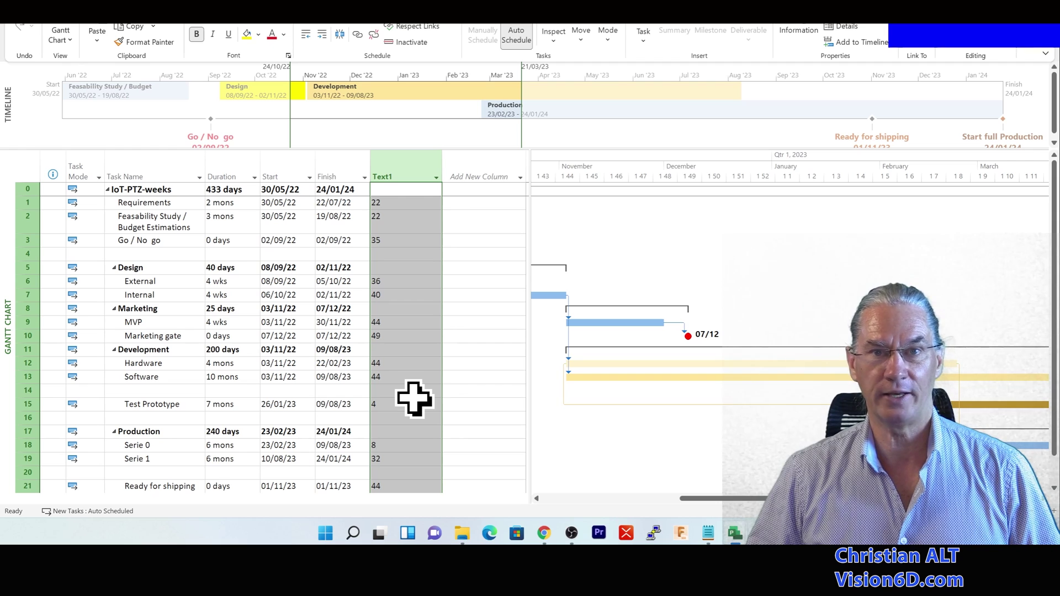
Narrow the Text1 column.
{"action": "left_click", "coordinate": [436, 177]}
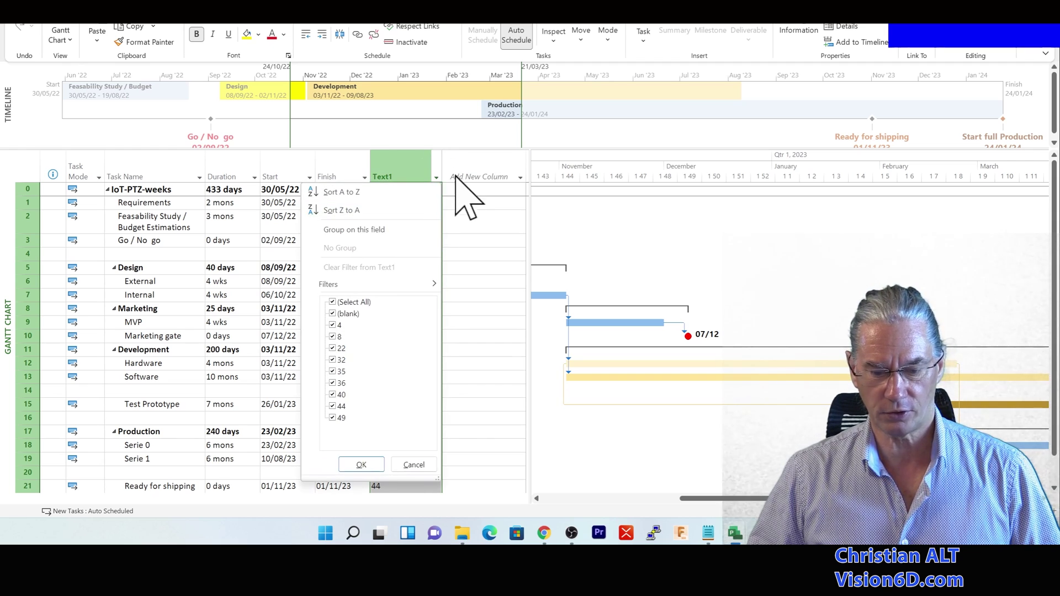
{"action": "key", "text": "Escape"}
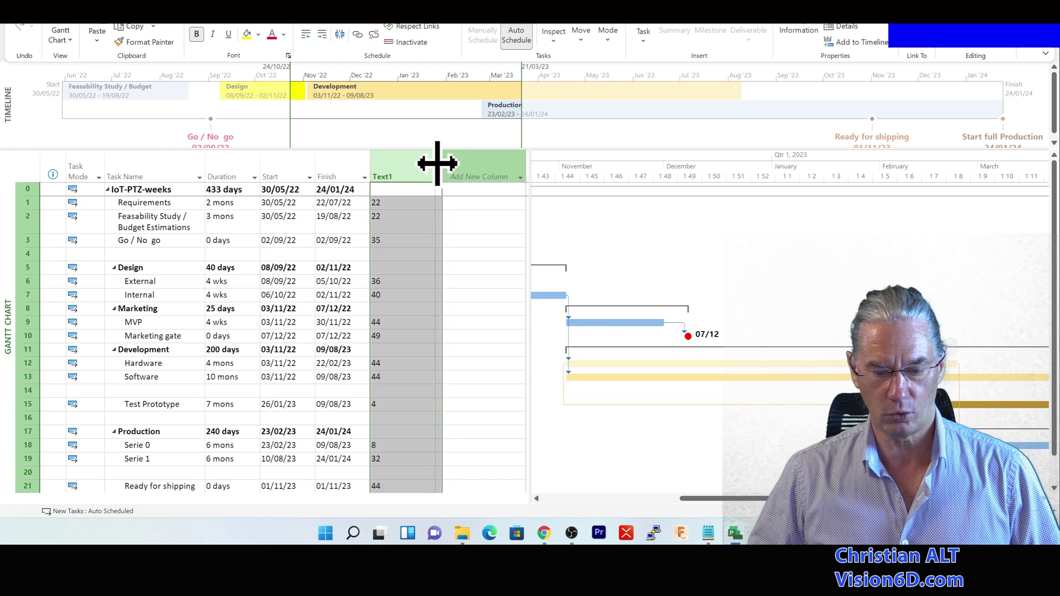
{"action": "left_click_drag", "start_coordinate": [437, 163], "coordinate": [401, 161]}
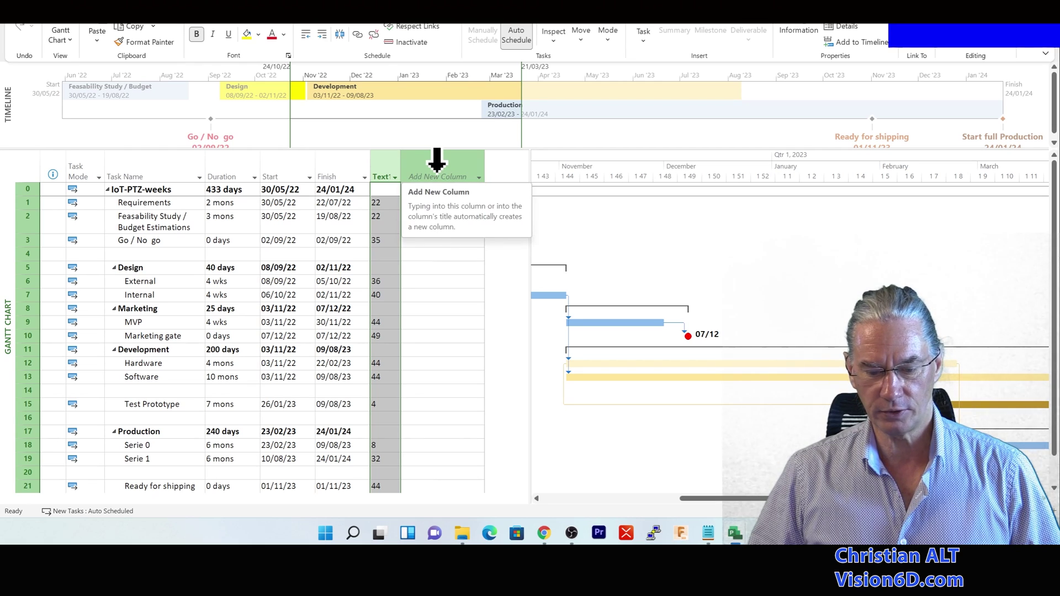
Insert a Text2 column after Text1 and bring up its Custom Fields dialog.
{"action": "right_click", "coordinate": [437, 174]}
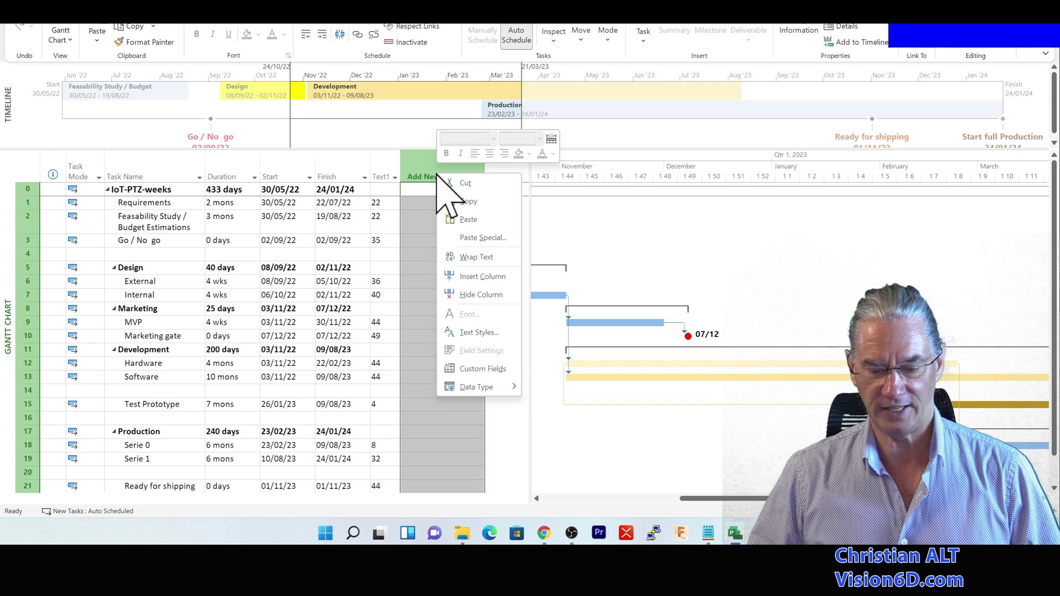
{"action": "right_click", "coordinate": [436, 163]}
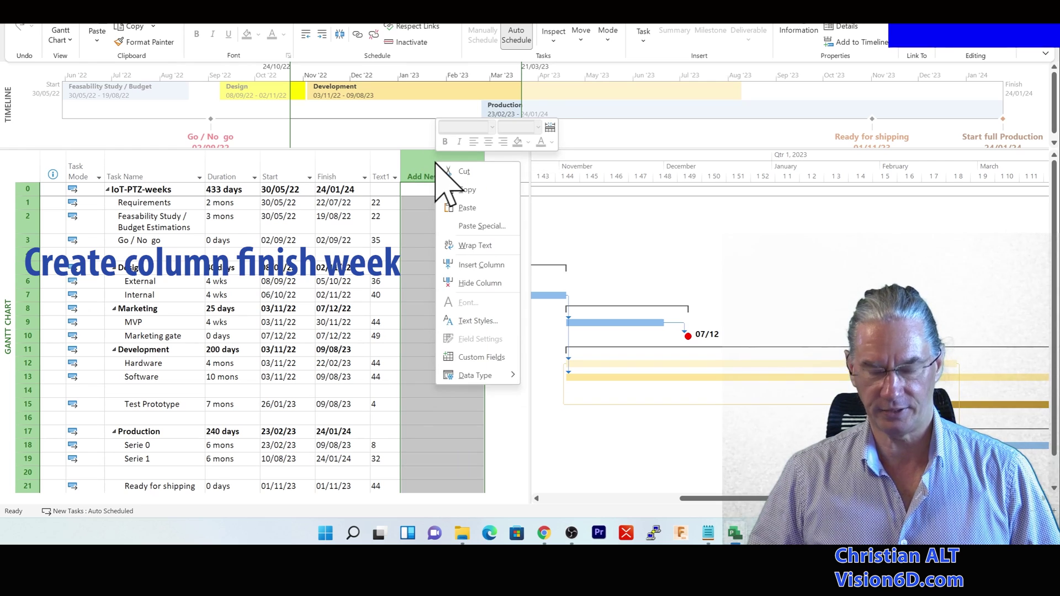
{"action": "left_click", "coordinate": [482, 265]}
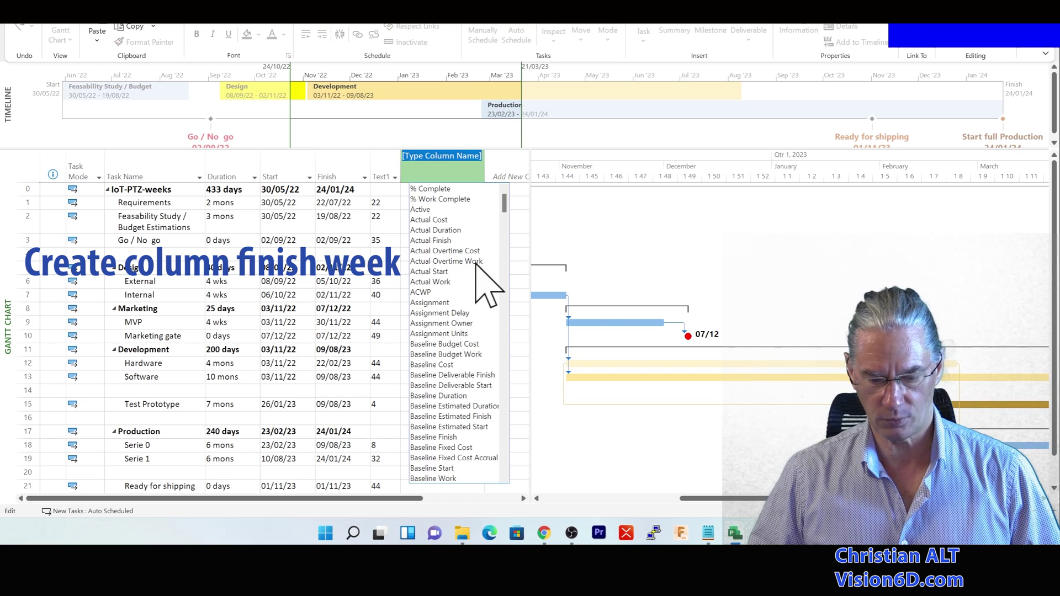
{"action": "type", "text": "Task Calendar"}
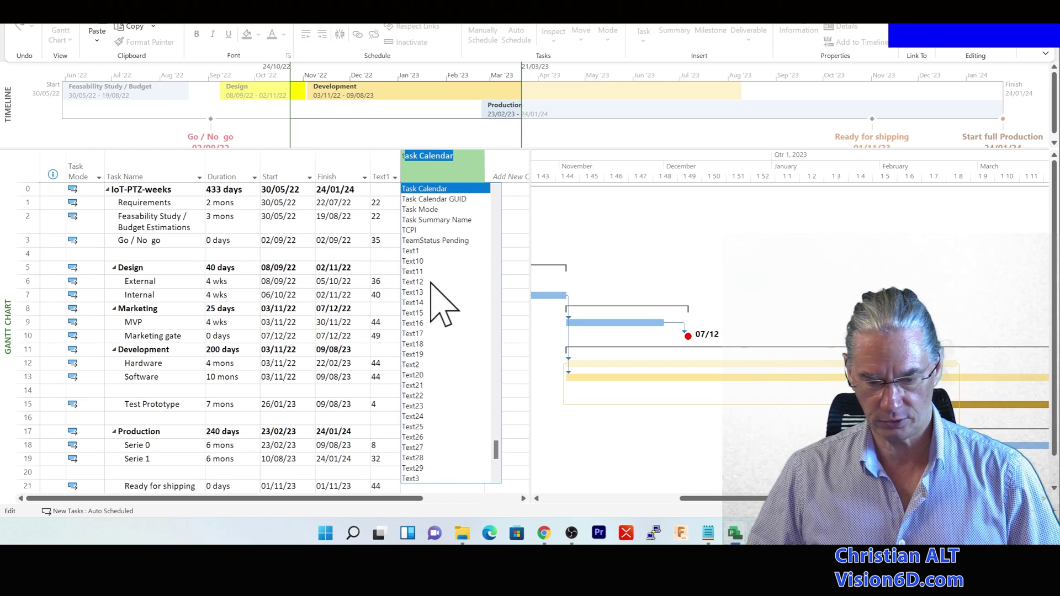
{"action": "left_click", "coordinate": [415, 365]}
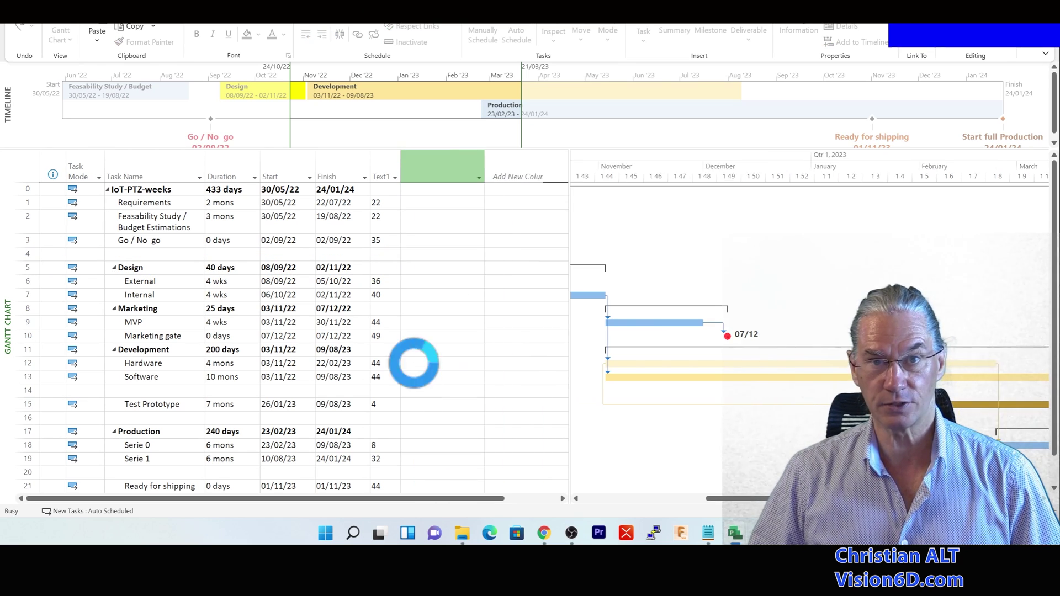
{"action": "right_click", "coordinate": [432, 166]}
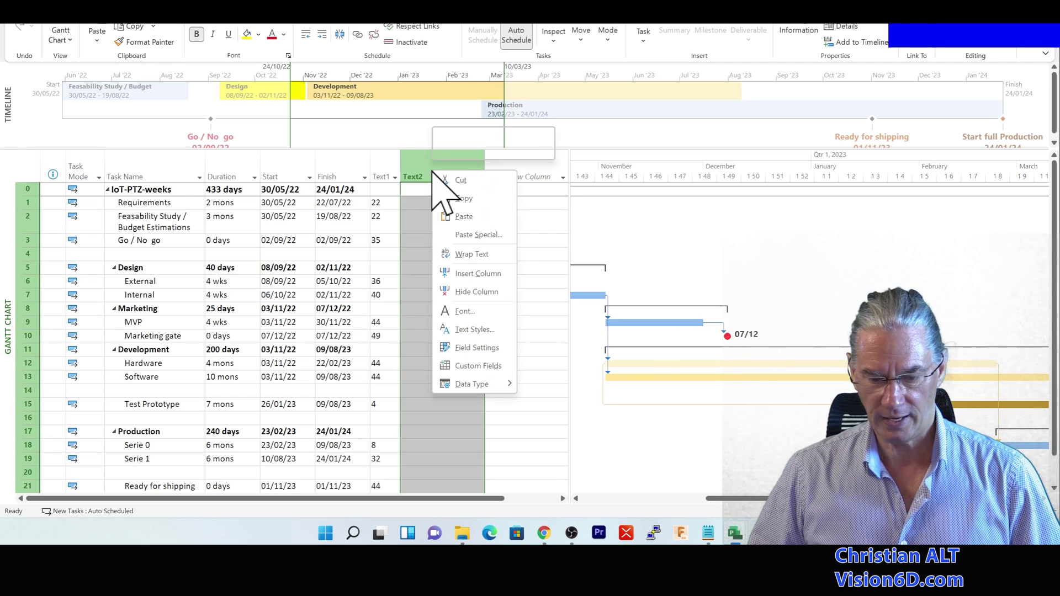
{"action": "left_click", "coordinate": [471, 366]}
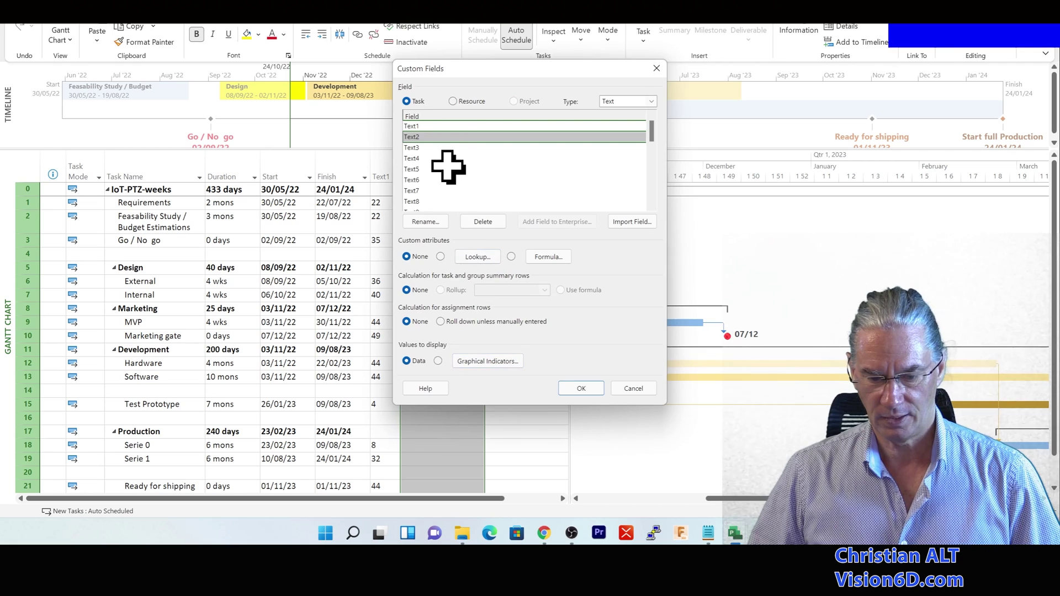
Make Text2 a calculated field using the formula Datepart("ww",[Finish],1,2).
{"action": "left_click", "coordinate": [511, 257]}
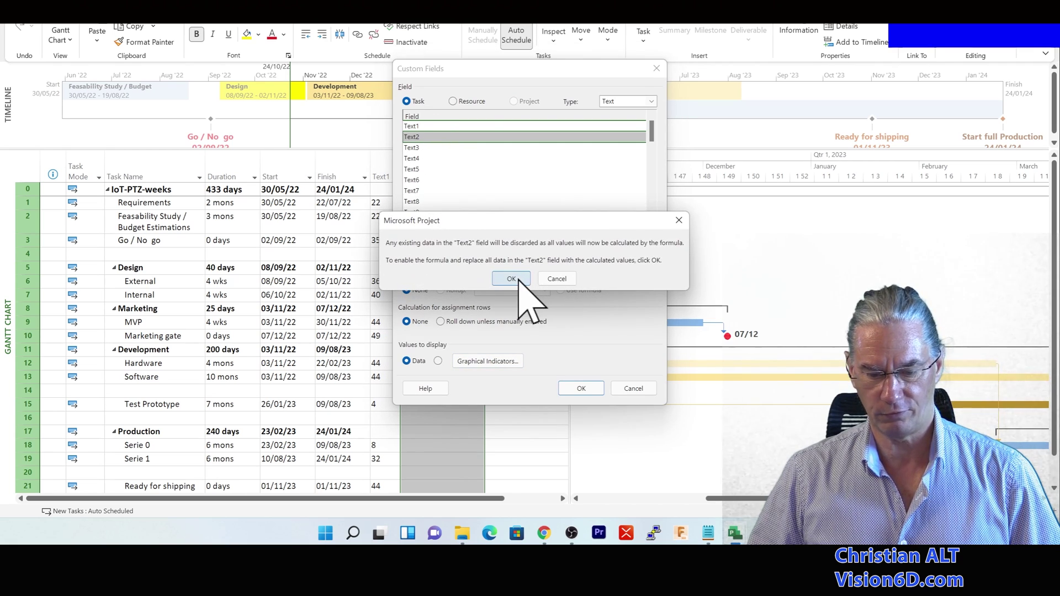
{"action": "left_click", "coordinate": [512, 279]}
{"action": "left_click", "coordinate": [544, 254]}
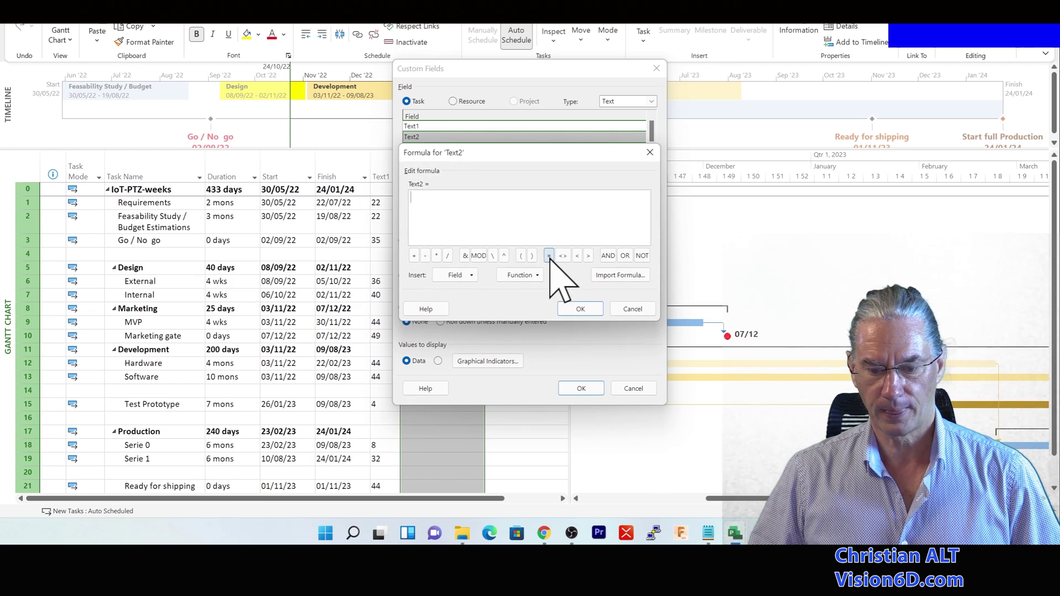
{"action": "key", "text": "super+v"}
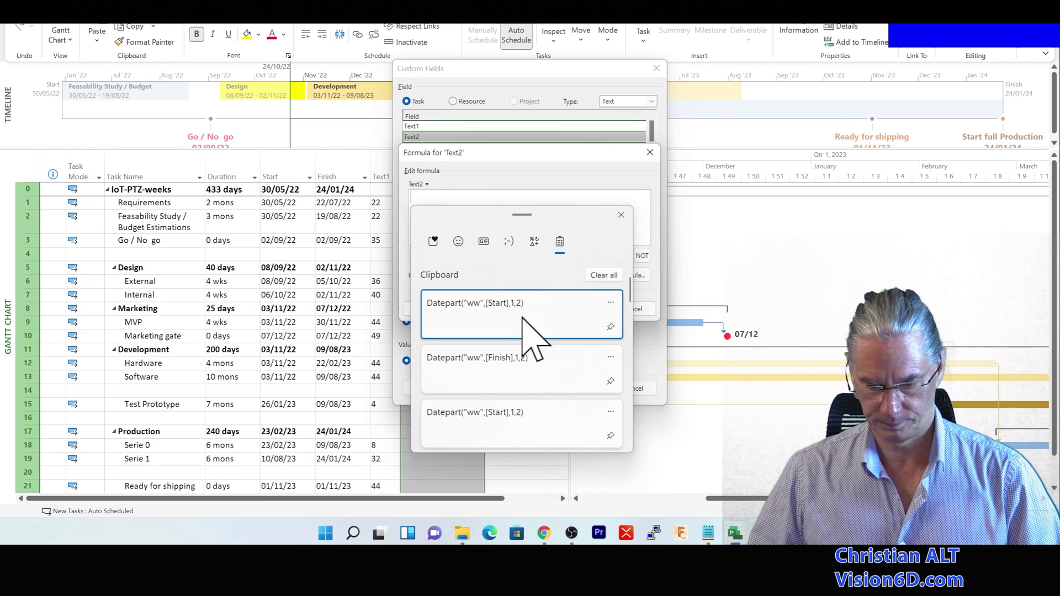
{"action": "left_click", "coordinate": [522, 318]}
{"action": "left_click", "coordinate": [581, 309]}
{"action": "left_click", "coordinate": [523, 289]}
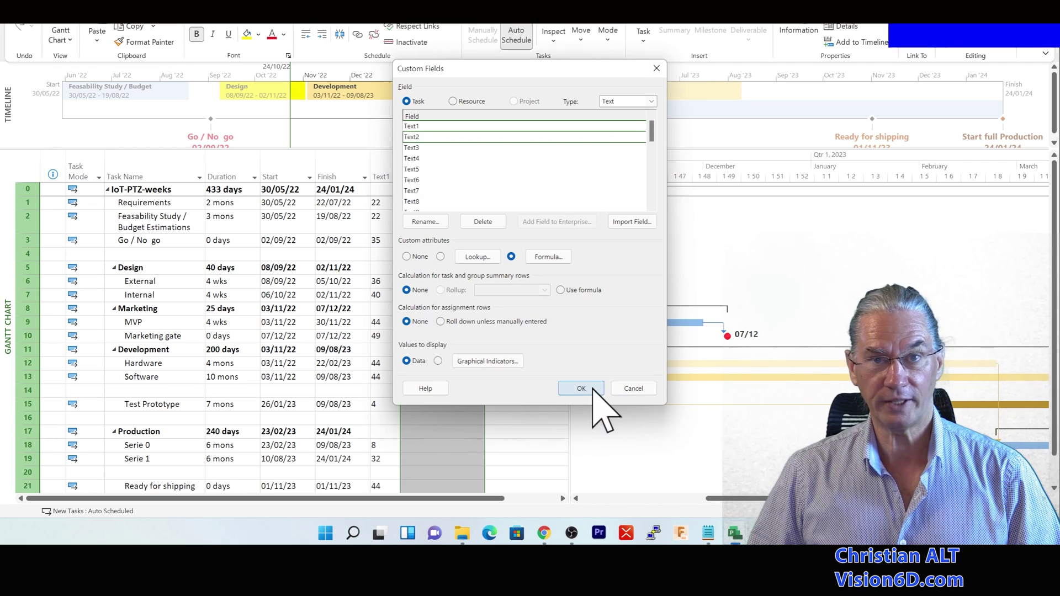
{"action": "left_click", "coordinate": [592, 388]}
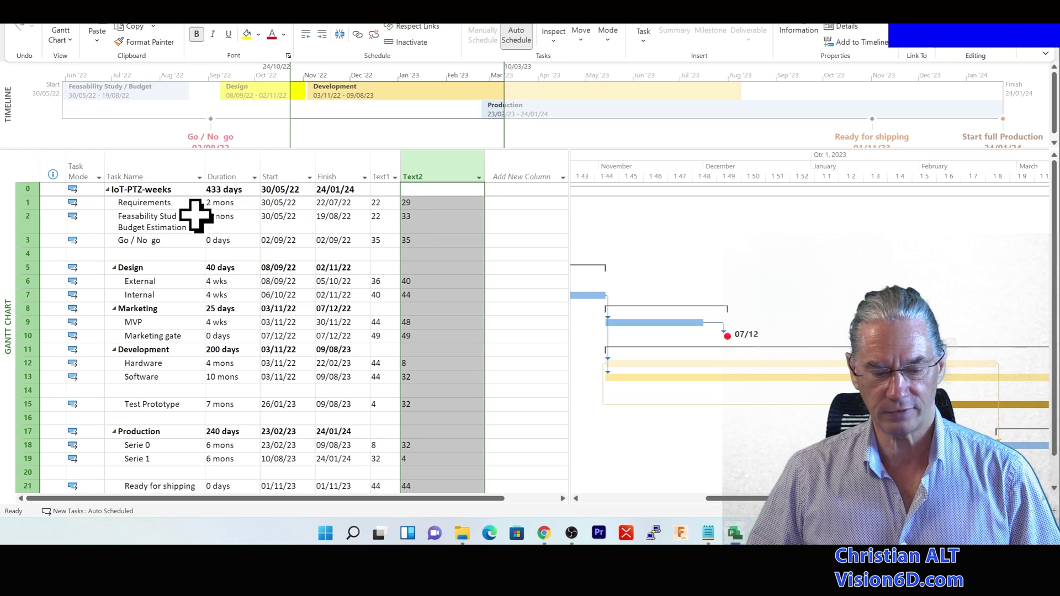
{"action": "left_click", "coordinate": [27, 202]}
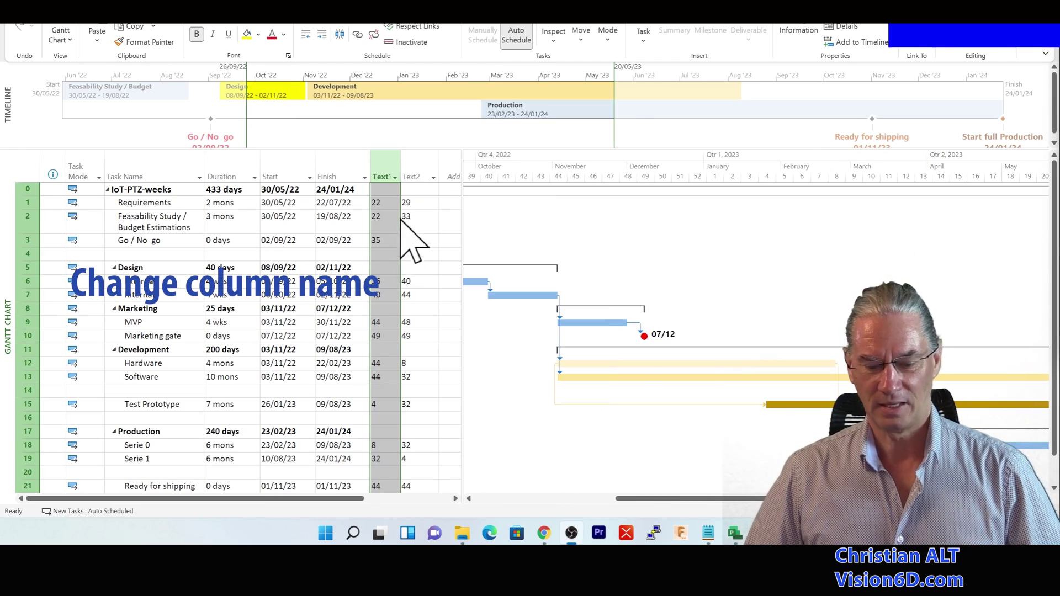
Title the Text1 column 'Start week' in its field settings.
{"action": "right_click", "coordinate": [386, 171]}
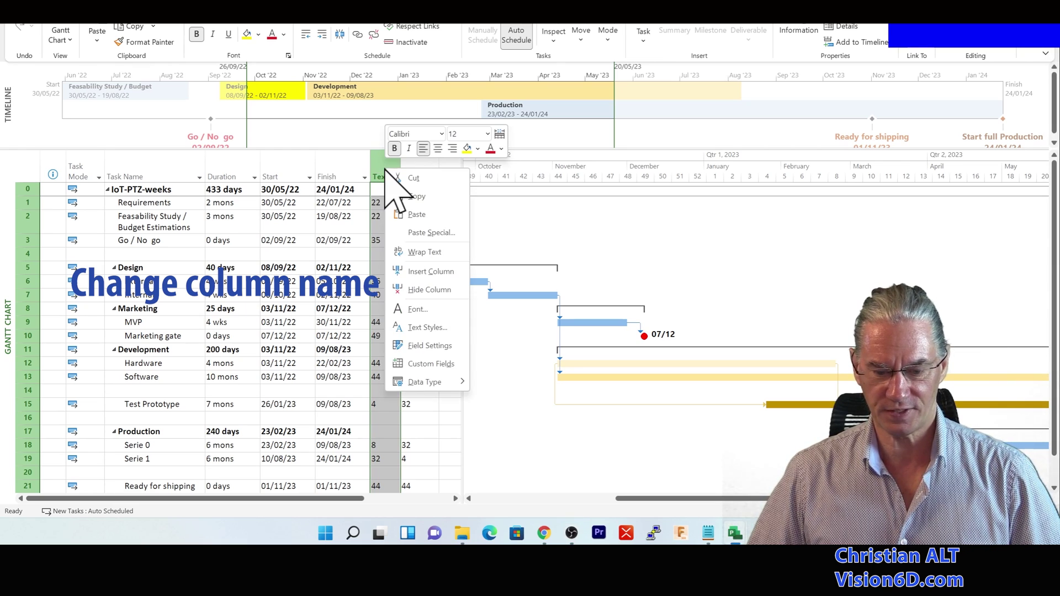
{"action": "left_click", "coordinate": [439, 347]}
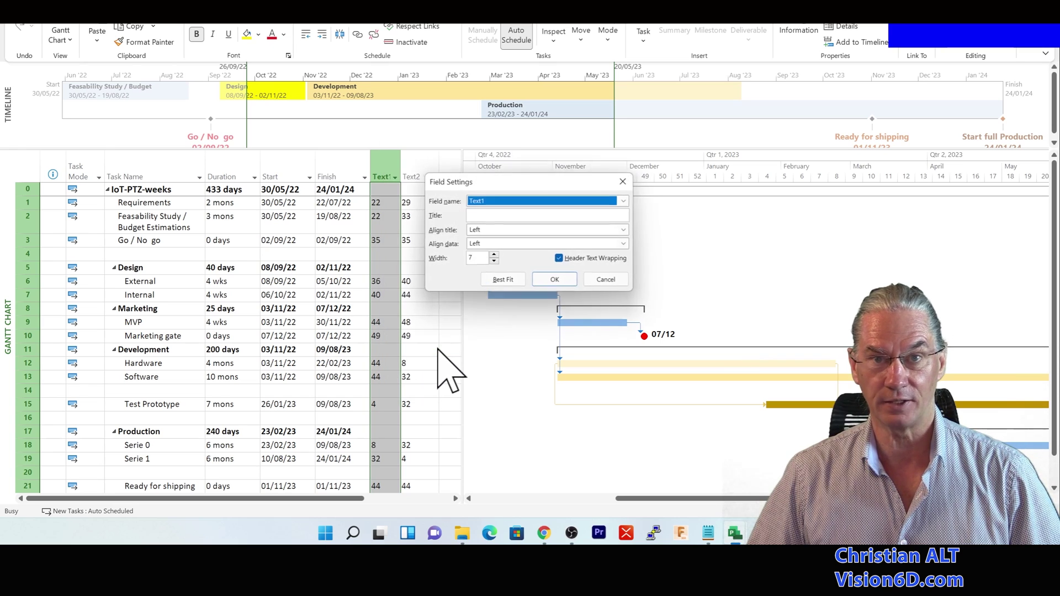
{"action": "left_click", "coordinate": [475, 216]}
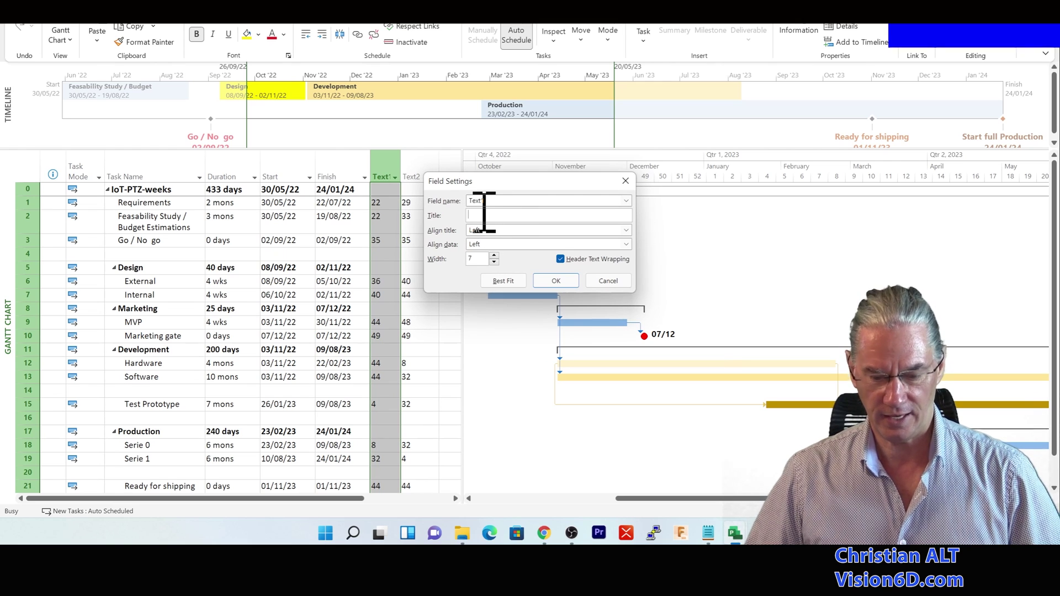
{"action": "type", "text": "St"}
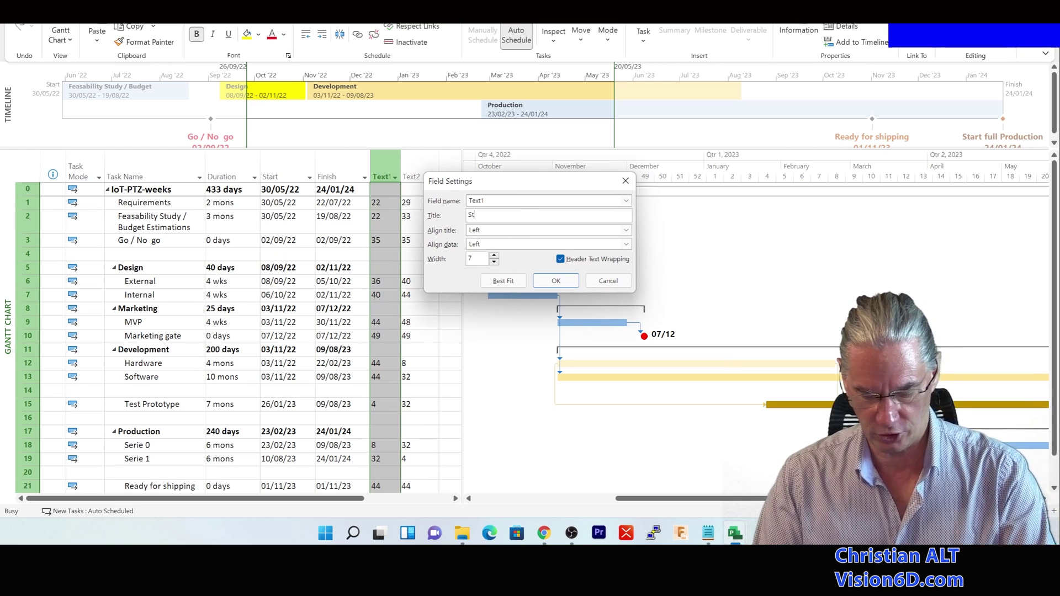
{"action": "type", "text": "art week"}
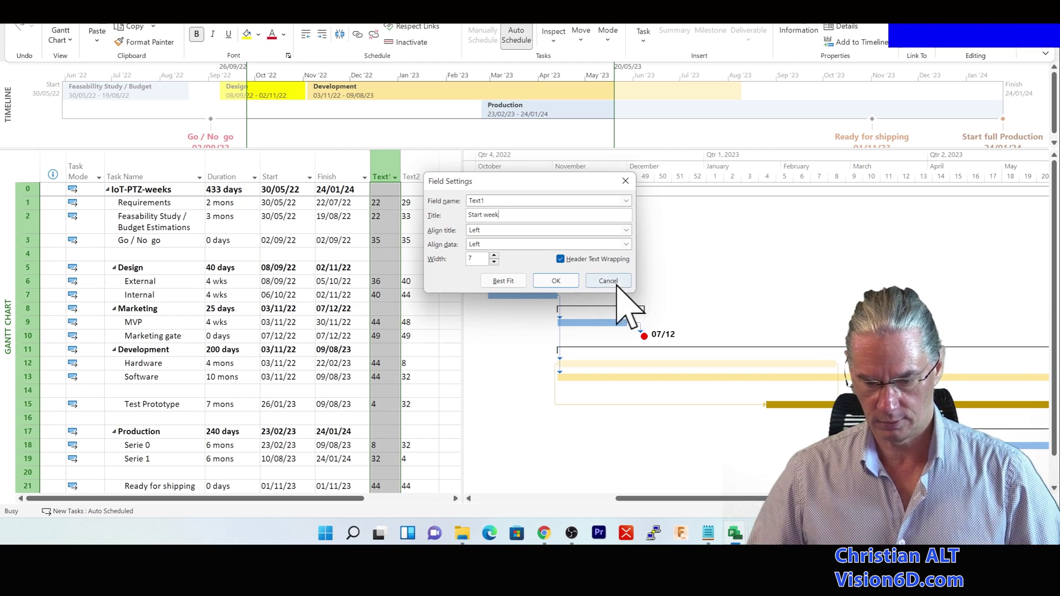
{"action": "left_click", "coordinate": [556, 281]}
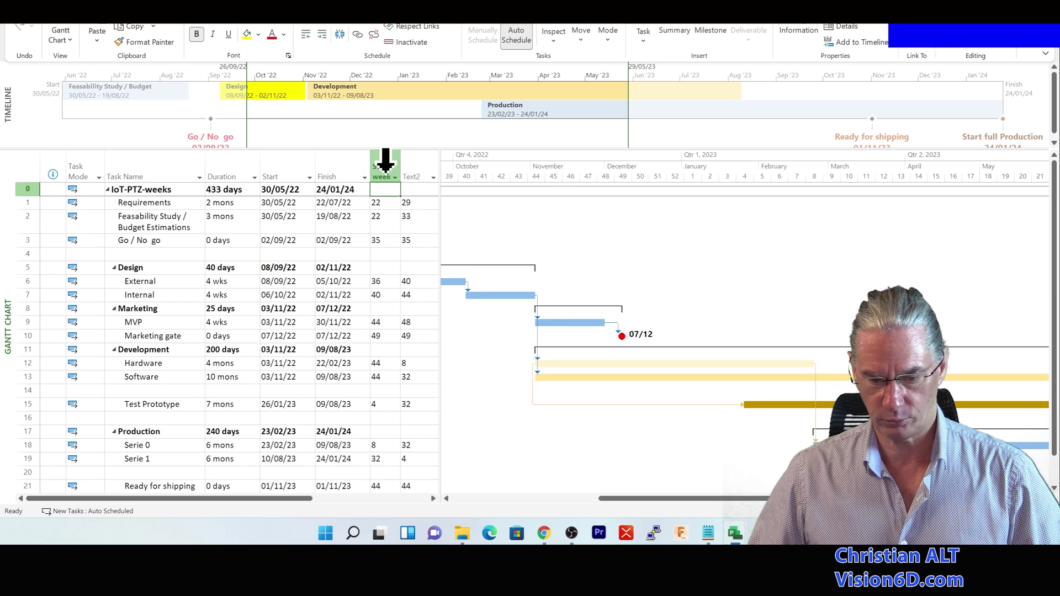
Title the Text2 column 'Finish week' in its field settings.
{"action": "left_click", "coordinate": [419, 169]}
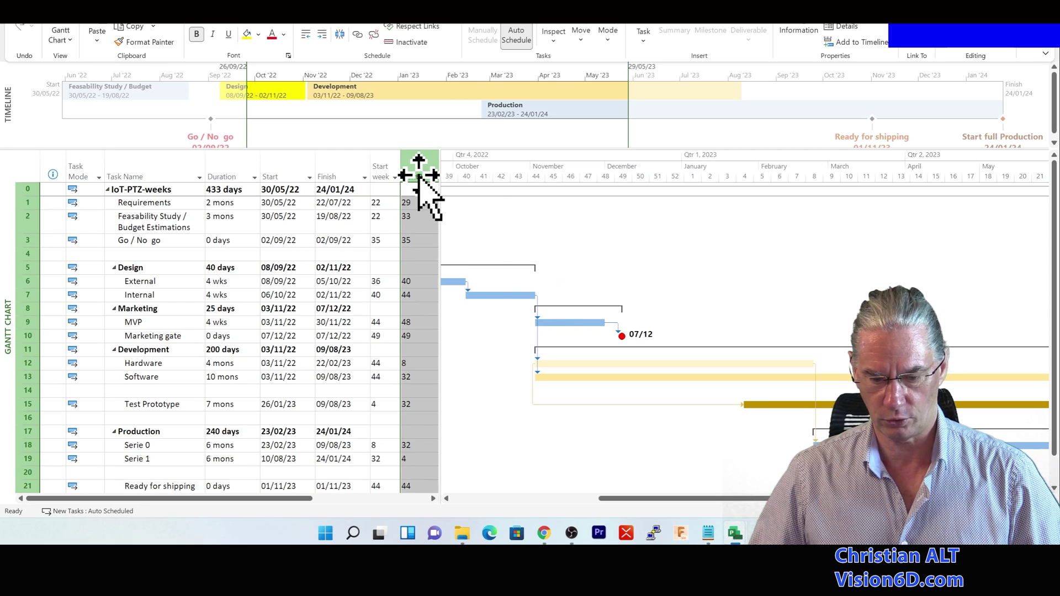
{"action": "right_click", "coordinate": [419, 176]}
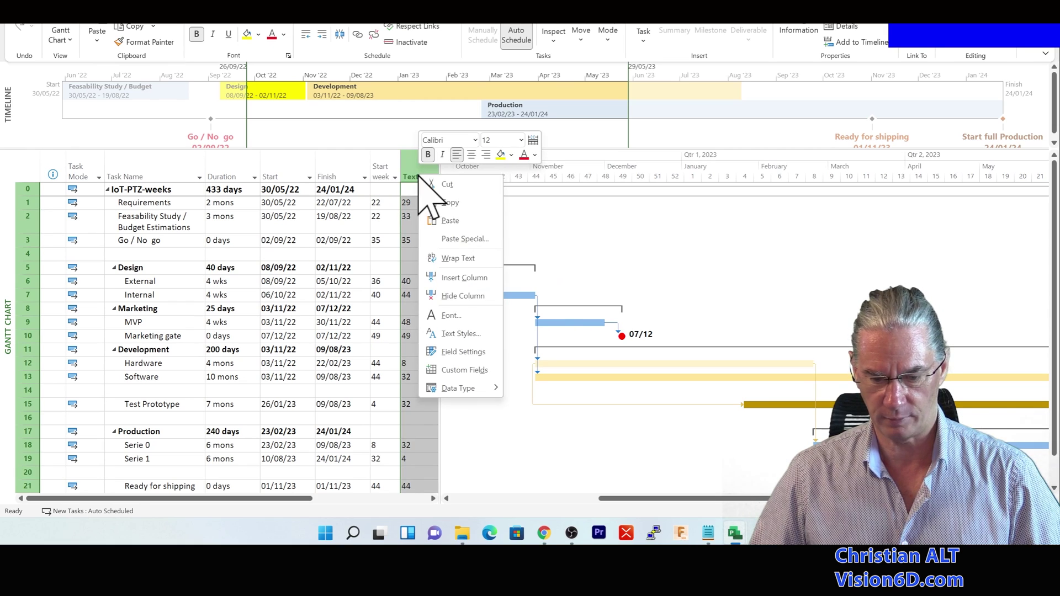
{"action": "left_click", "coordinate": [467, 352]}
{"action": "left_click", "coordinate": [478, 215]}
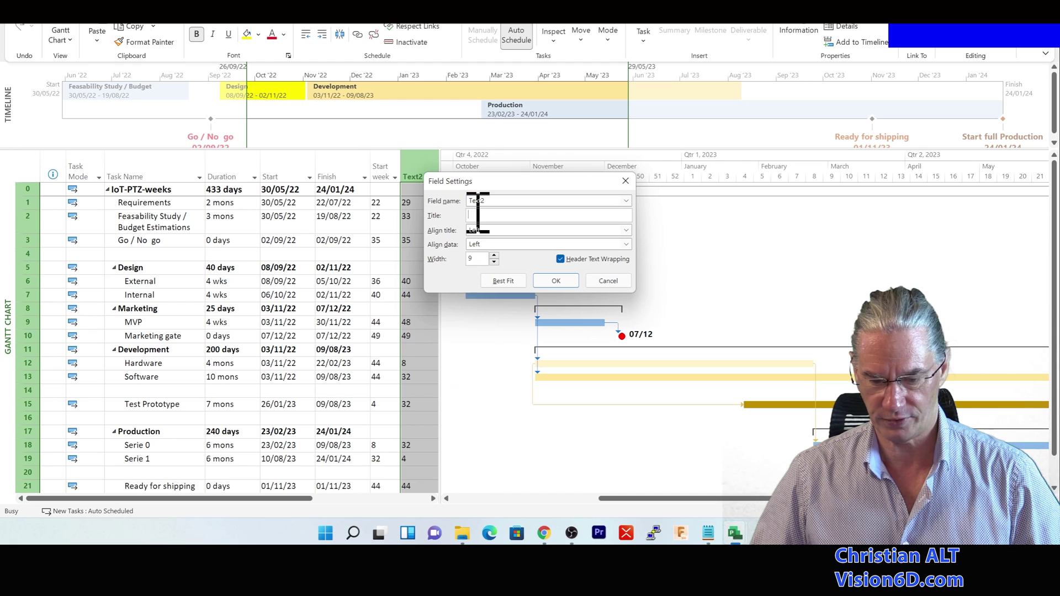
{"action": "type", "text": "Finish week"}
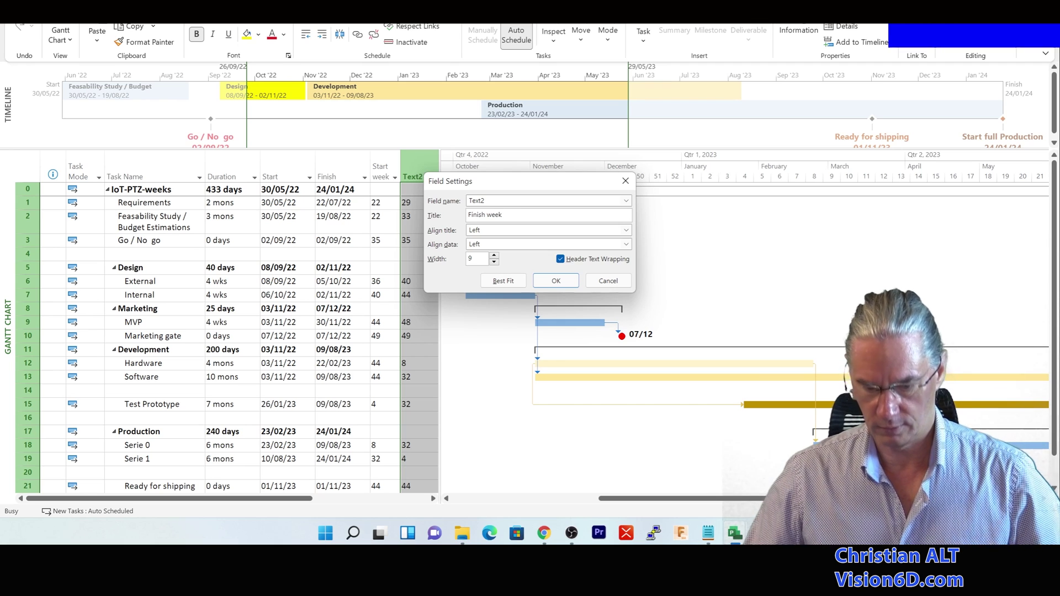
{"action": "left_click", "coordinate": [556, 281]}
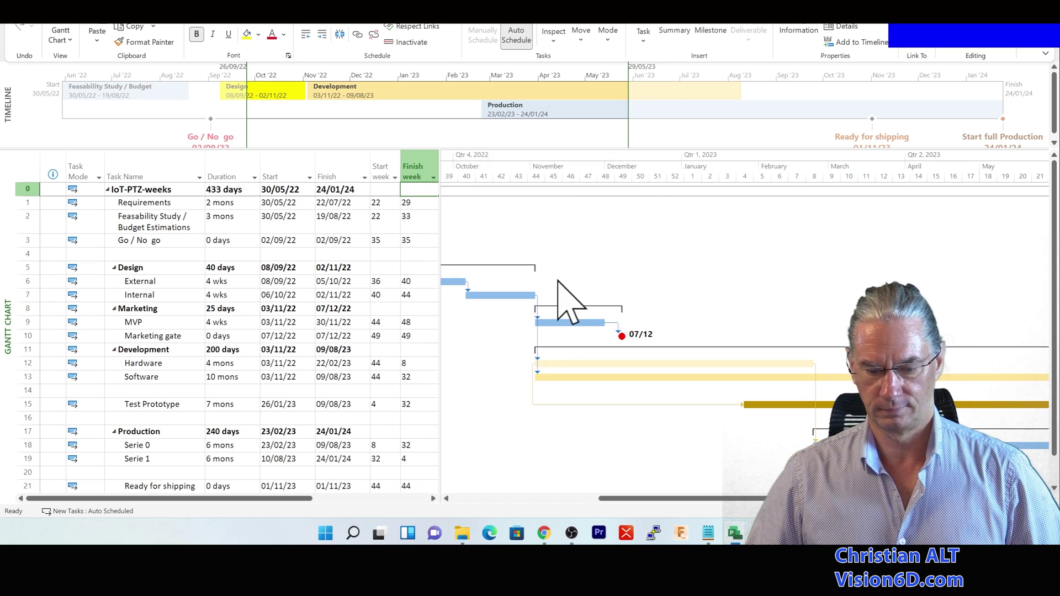